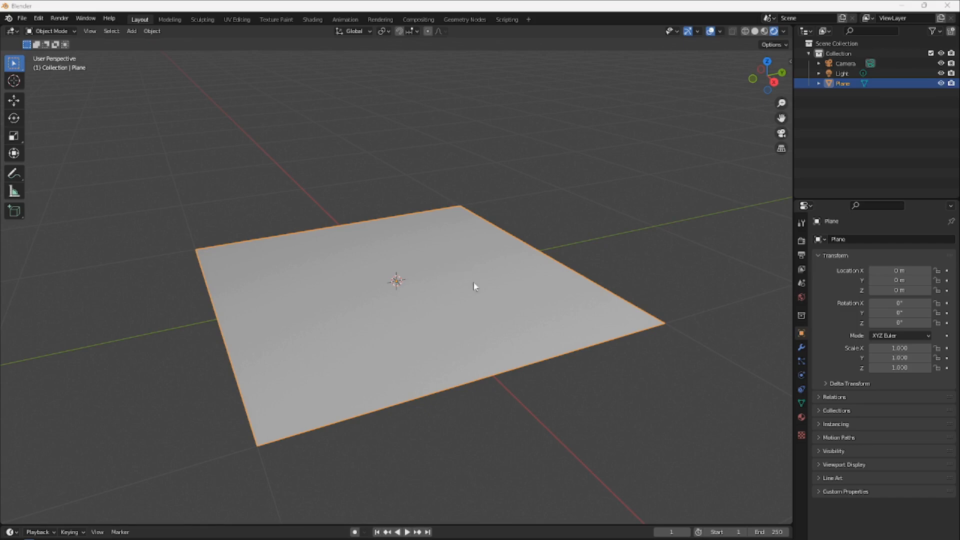
# Switch to the UV Editing workspace and assign the existing palette material Material.001 to the plane
pyautogui.click(233, 20)
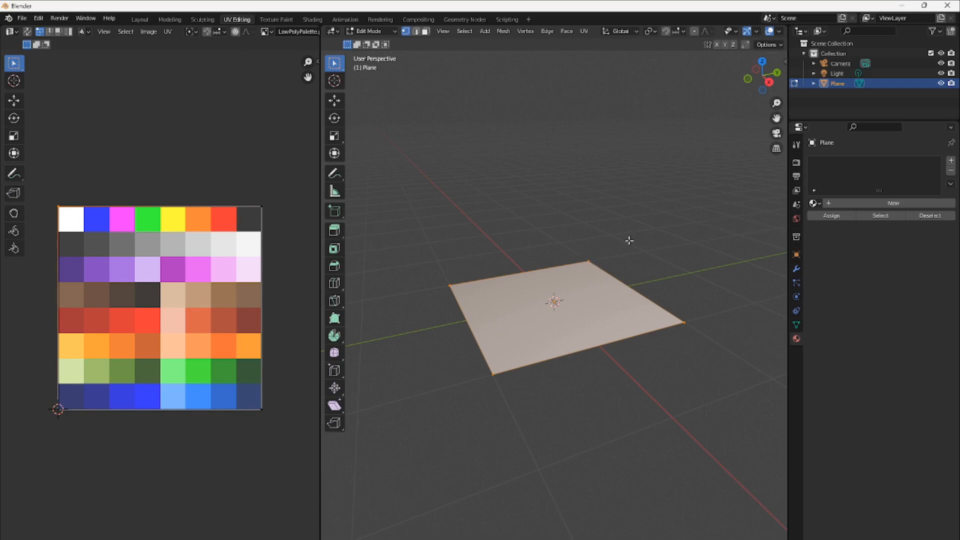
pyautogui.click(819, 203)
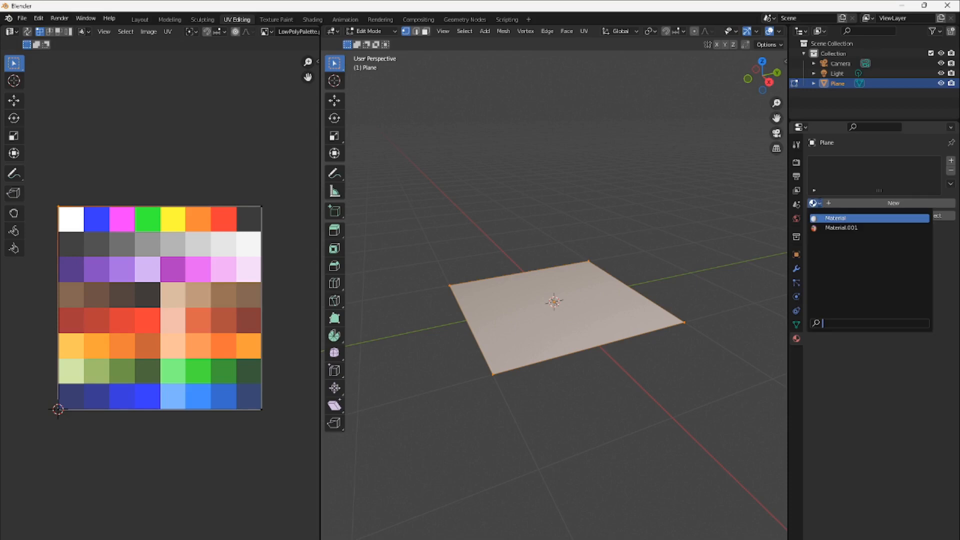
pyautogui.click(839, 227)
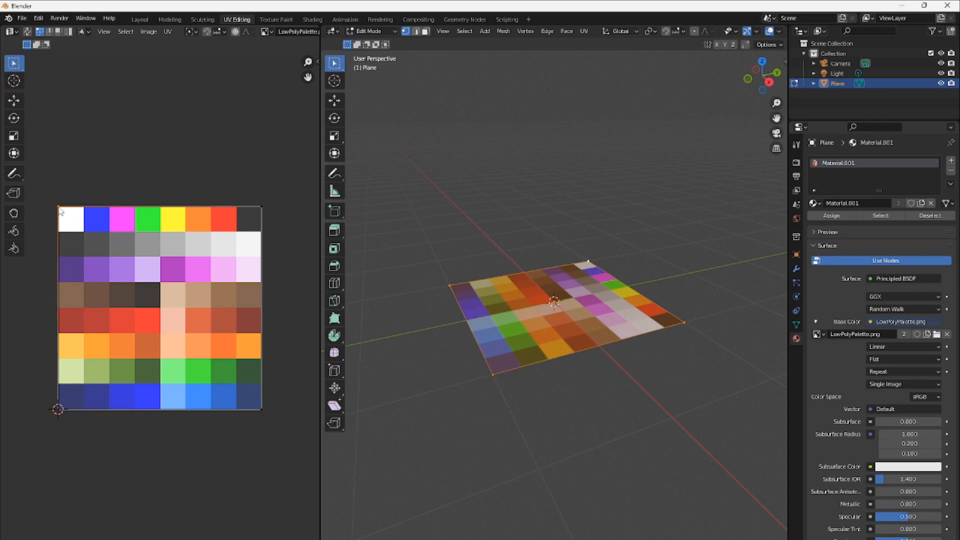
# Try moving the plane's upper-left UV vertex outward beyond the palette image, examine the plane from above, and undo the move
pyautogui.press('g')
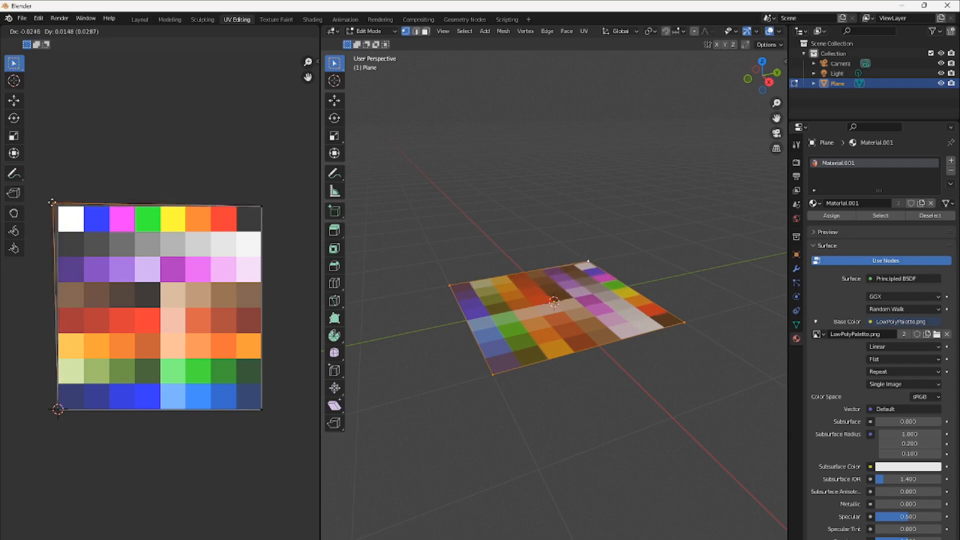
pyautogui.click(38, 190)
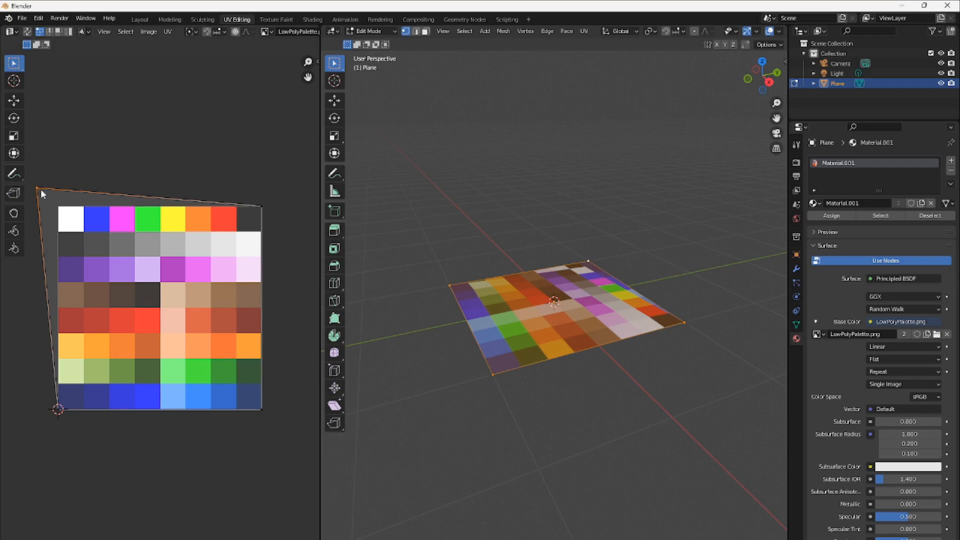
pyautogui.moveTo(630, 378); pyautogui.dragTo(654, 435, button='middle')
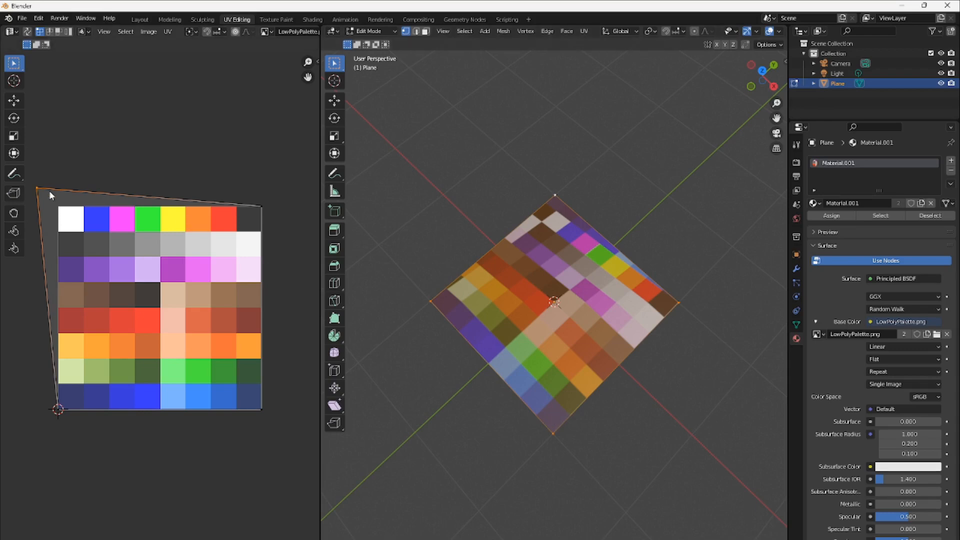
pyautogui.hotkey('ctrl', 'z')
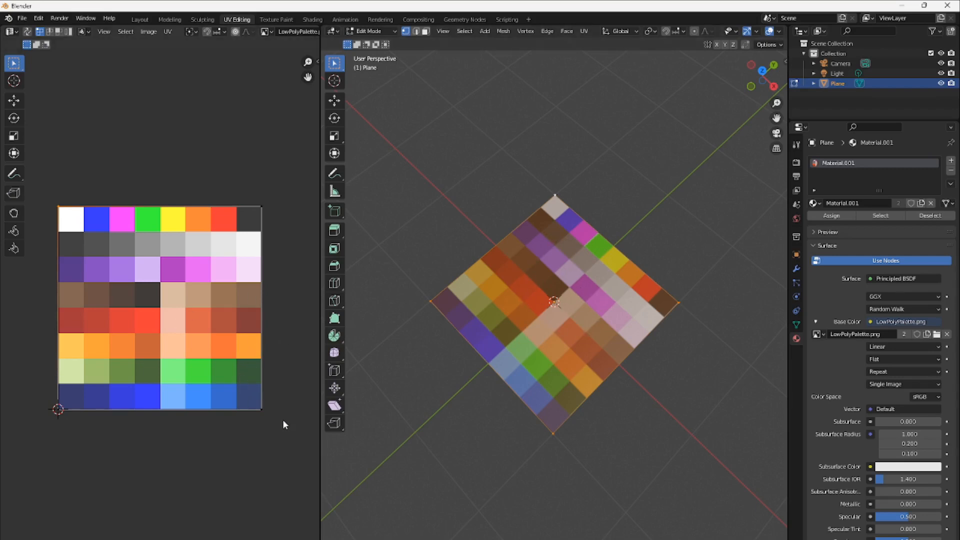
# Select all of the plane's UV vertices and scale them down within the LowPolyPalette.png colour grid
pyautogui.moveTo(46, 431); pyautogui.dragTo(264, 190)
pyautogui.press('s')
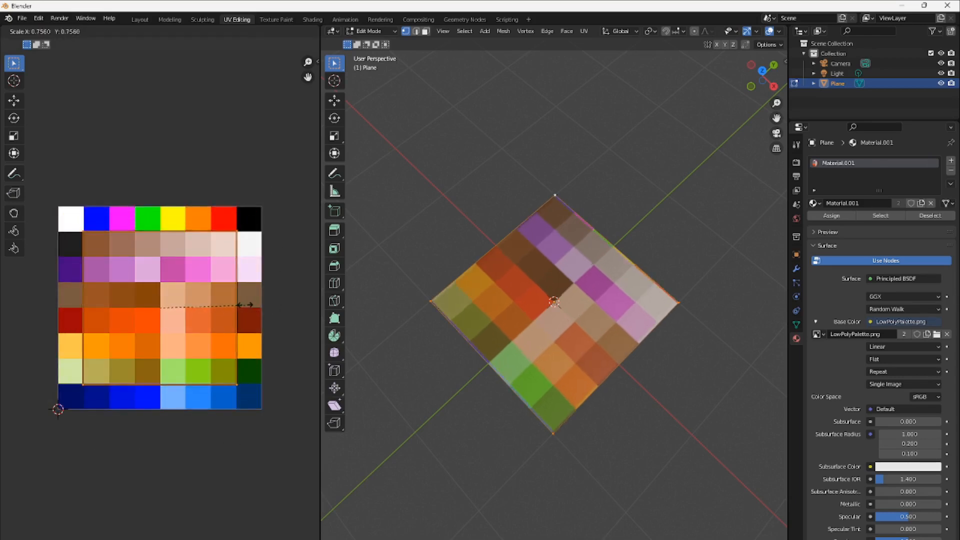
pyautogui.click(176, 279)
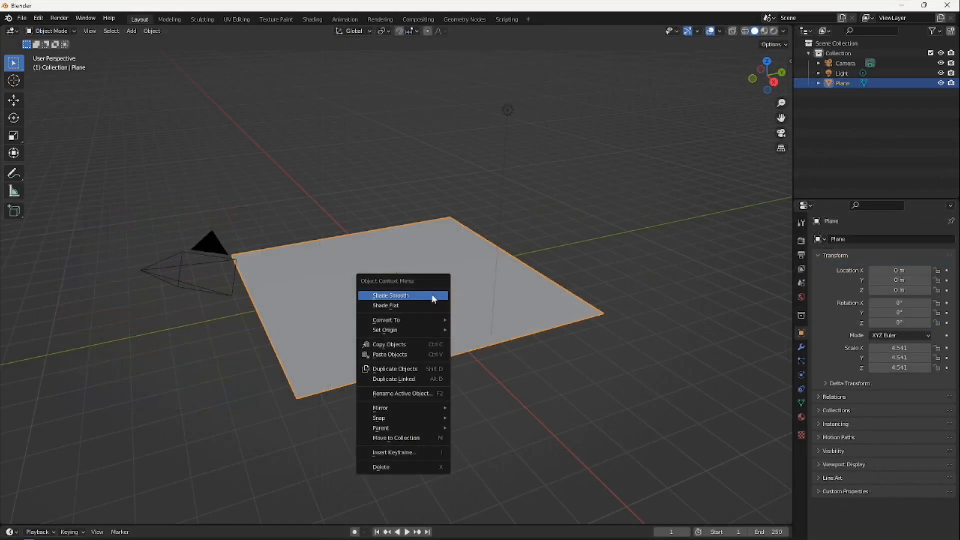
# Apply Shade Smooth to the plane scaled to 4.541 and subdivide its face once in Edit Mode
pyautogui.click(433, 297)
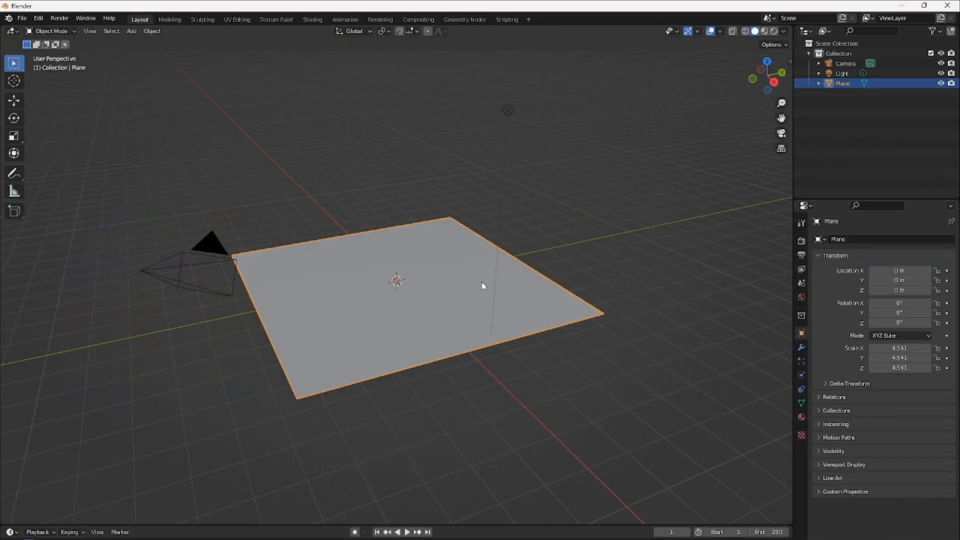
pyautogui.click(53, 31)
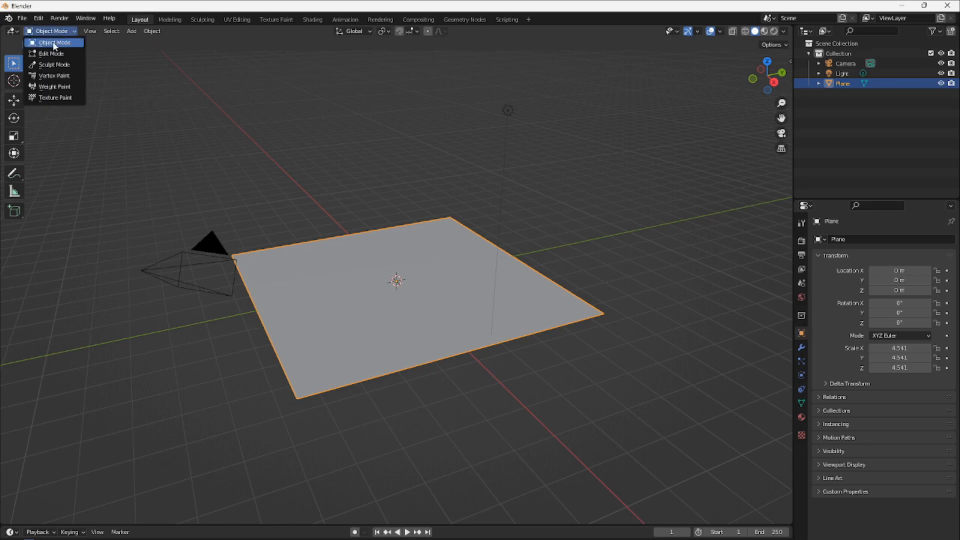
pyautogui.click(54, 54)
pyautogui.rightClick(398, 270)
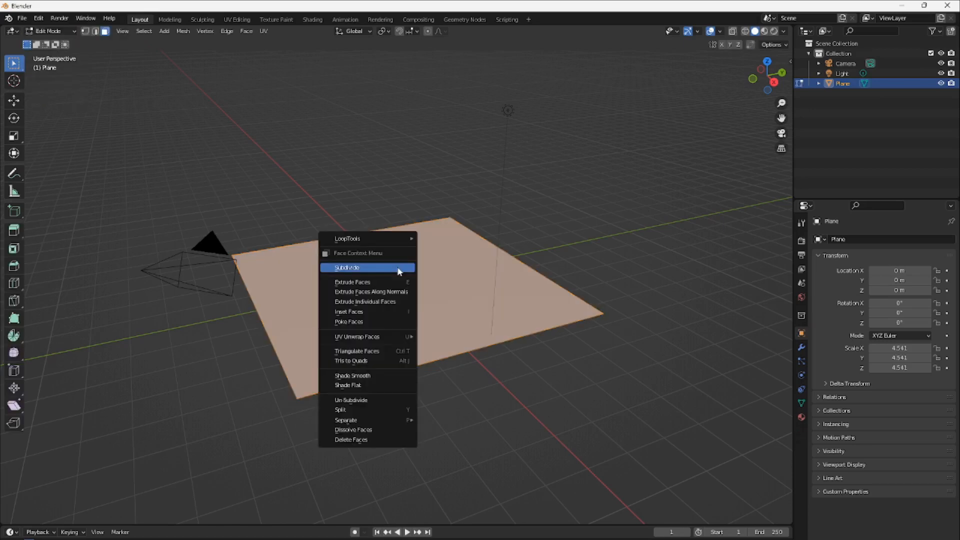
pyautogui.click(398, 270)
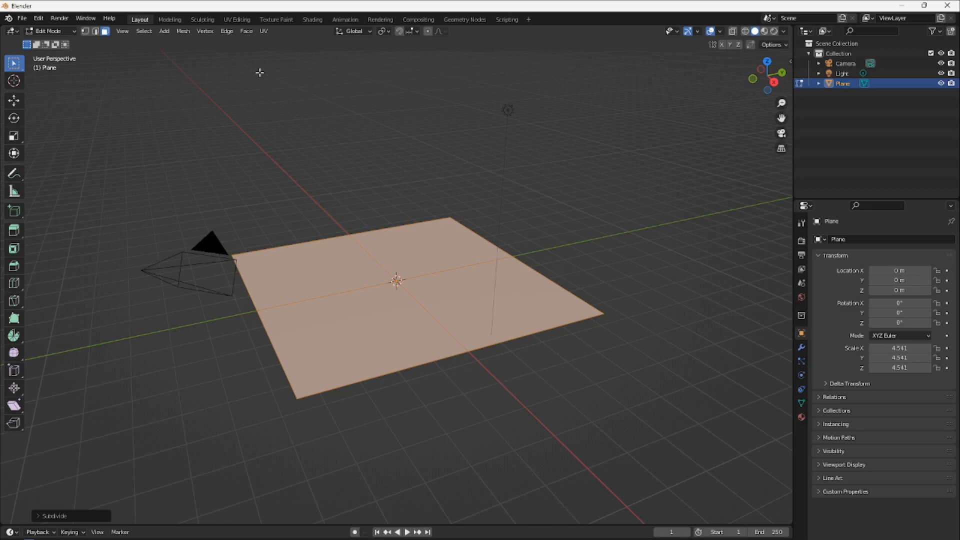
# Check the plane's UV layout and export only the selected plane as sample plane.fbx to the Imports folder with Apply Transform enabled
pyautogui.click(240, 18)
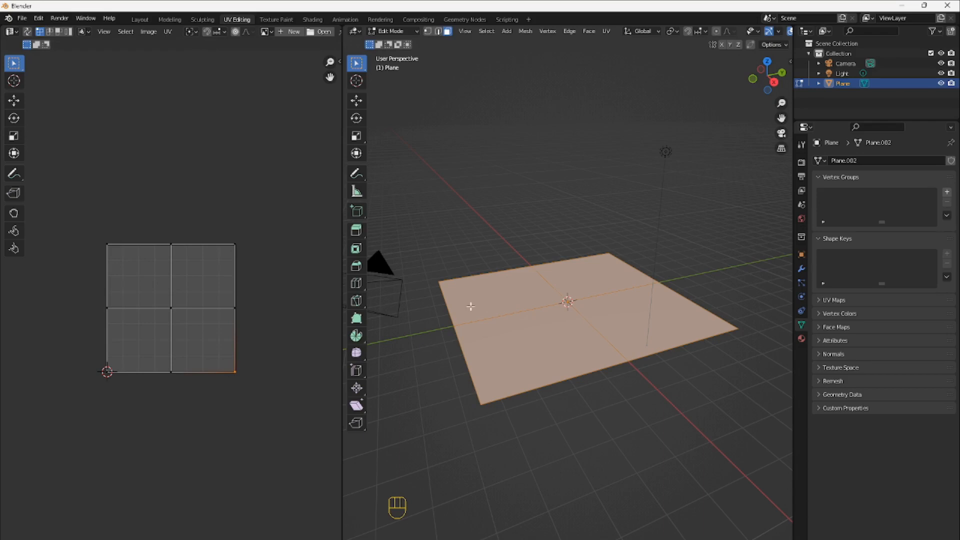
pyautogui.click(140, 19)
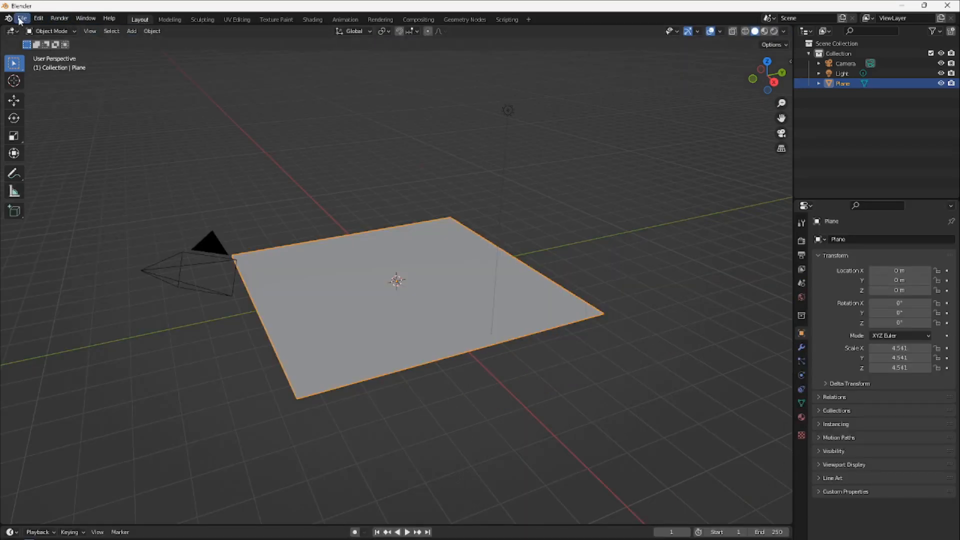
pyautogui.click(21, 19)
pyautogui.moveTo(58, 165)
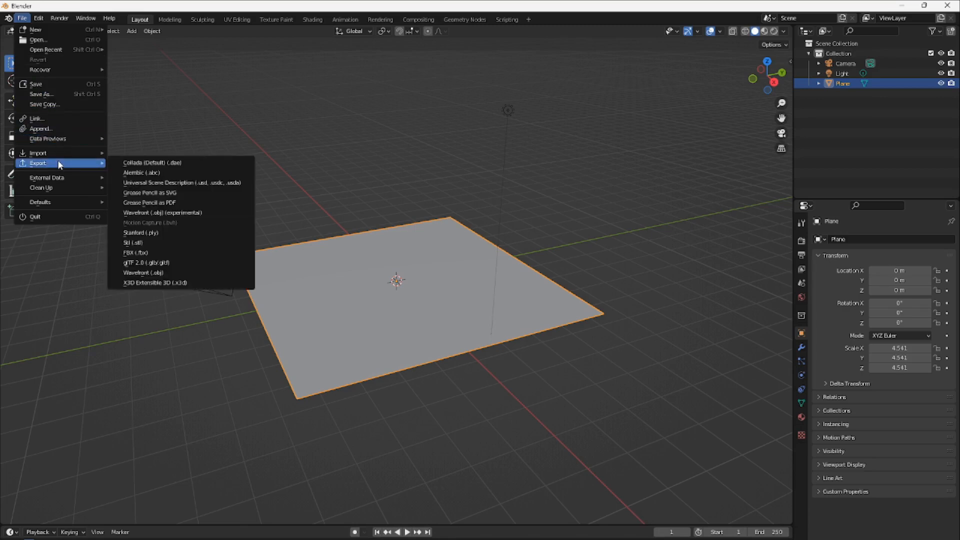
pyautogui.click(159, 255)
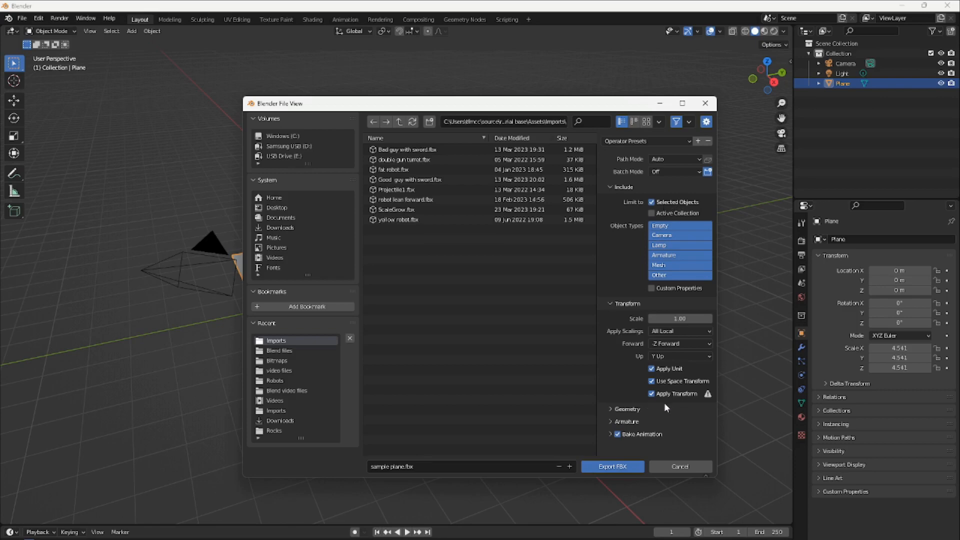
pyautogui.click(617, 467)
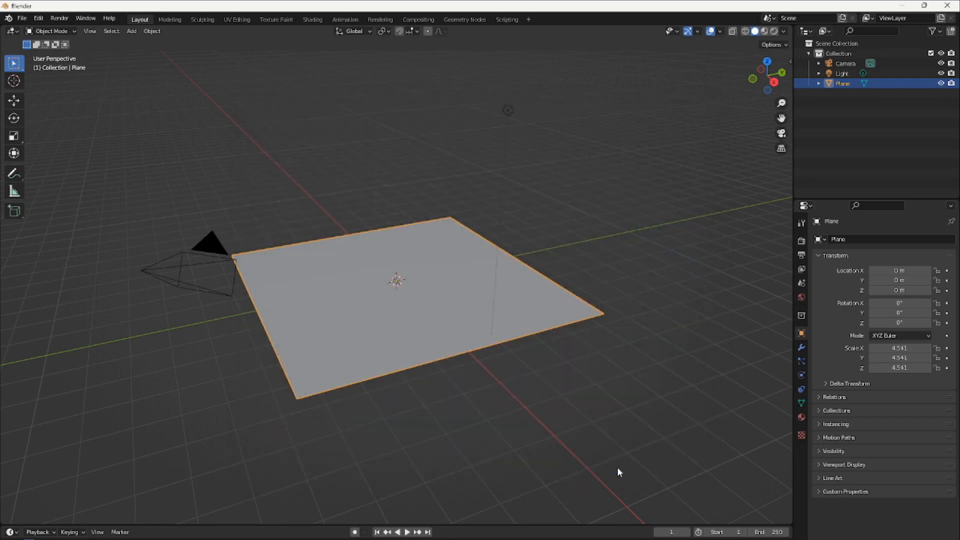
# Switch to the Unity project with the Tiling shader graph and move the Texture 2D Asset node closer to the Sample Texture 2D node
pyautogui.moveTo(392, 539)
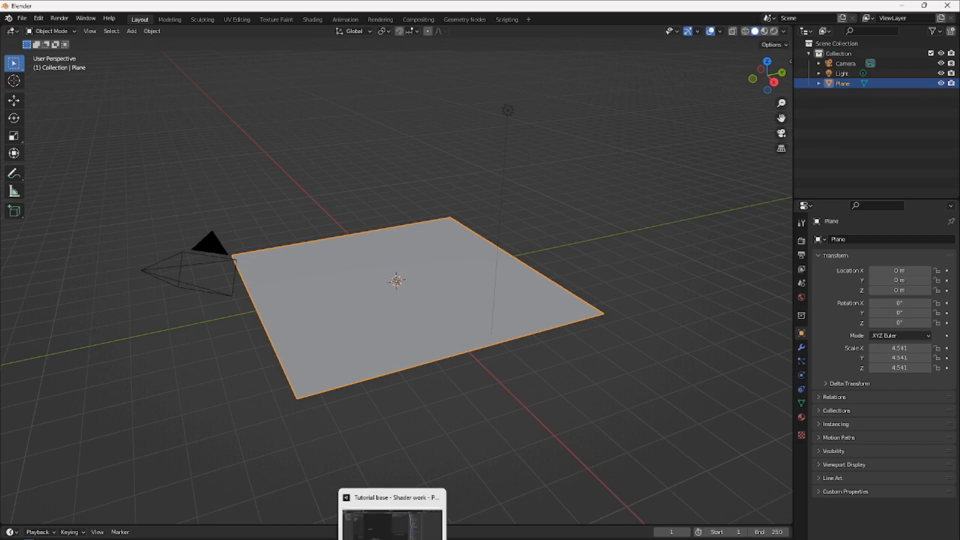
pyautogui.click(420, 497)
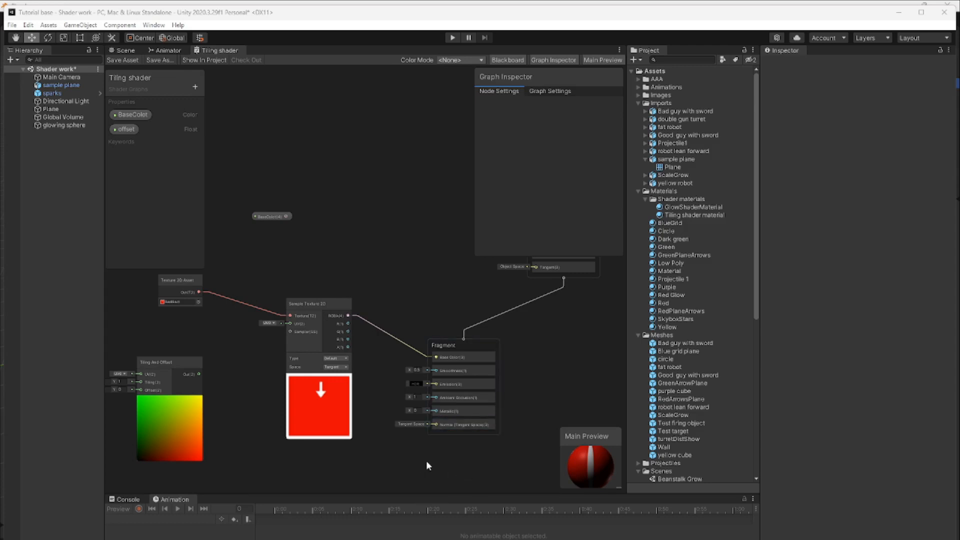
pyautogui.moveTo(437, 455); pyautogui.dragTo(475, 452, button='middle')
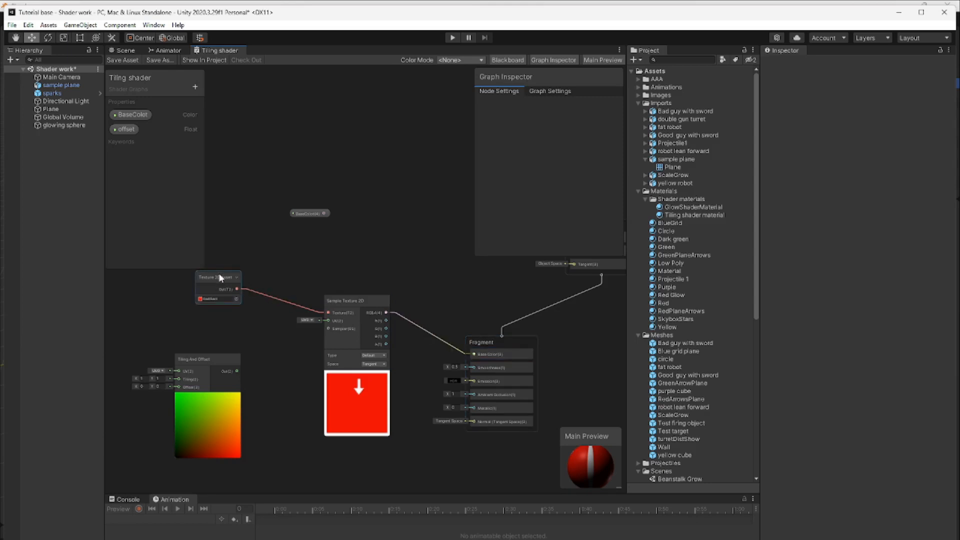
pyautogui.moveTo(221, 278); pyautogui.dragTo(244, 284)
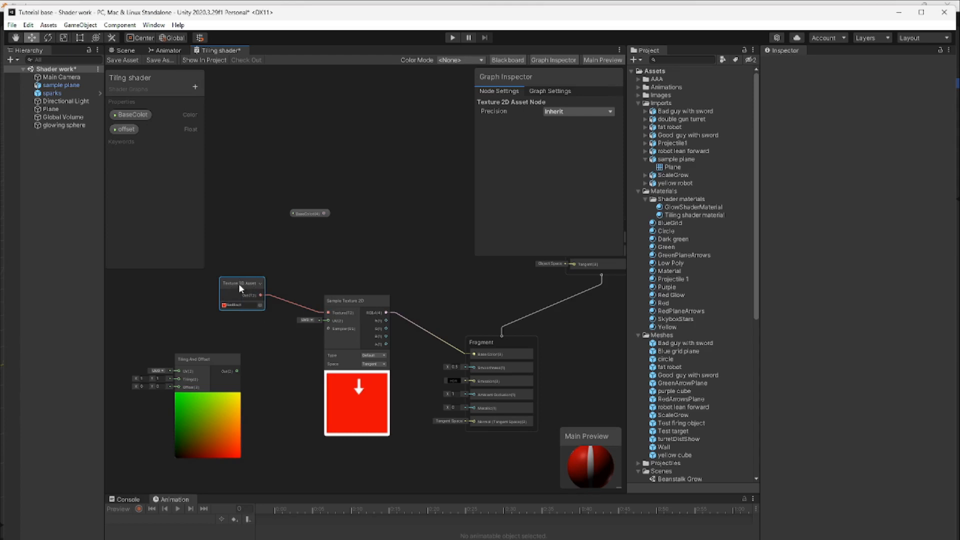
# Search the graph's available nodes for "text" and view the textures selectable for the Texture 2D Asset node, keeping RedRect
pyautogui.rightClick(288, 260)
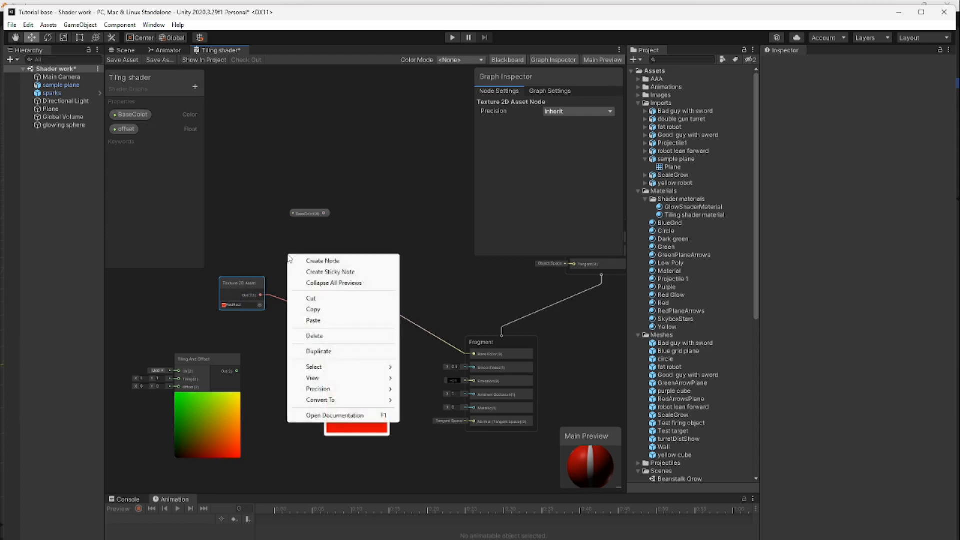
pyautogui.click(310, 262)
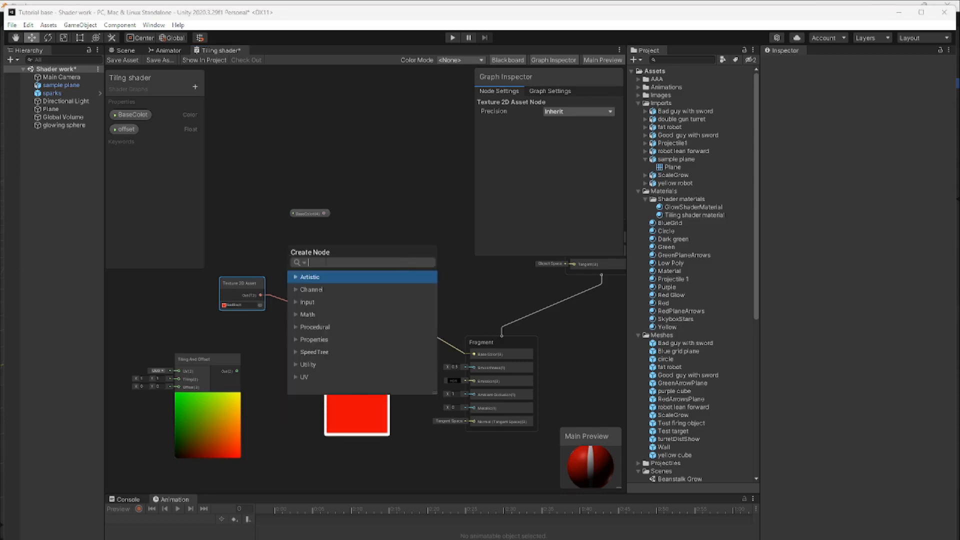
pyautogui.write('text')
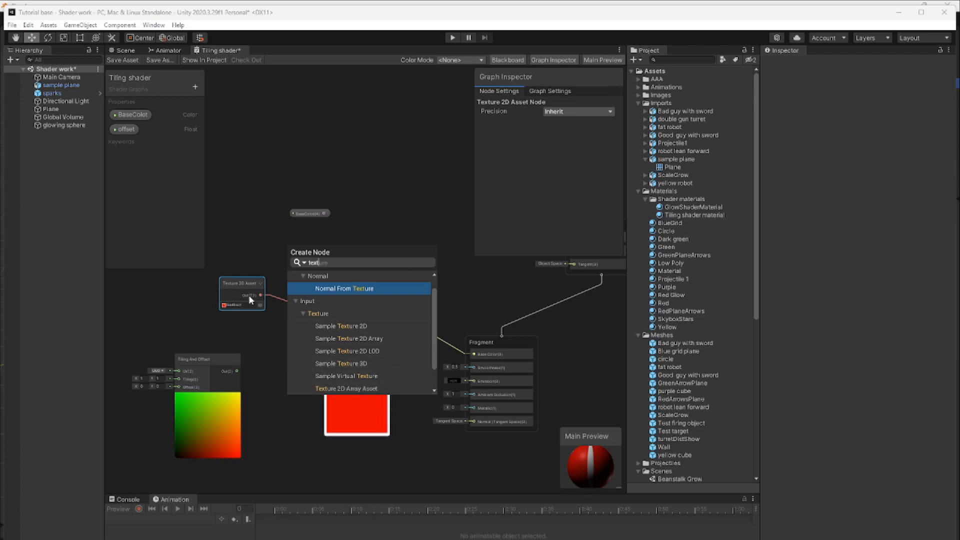
pyautogui.click(401, 214)
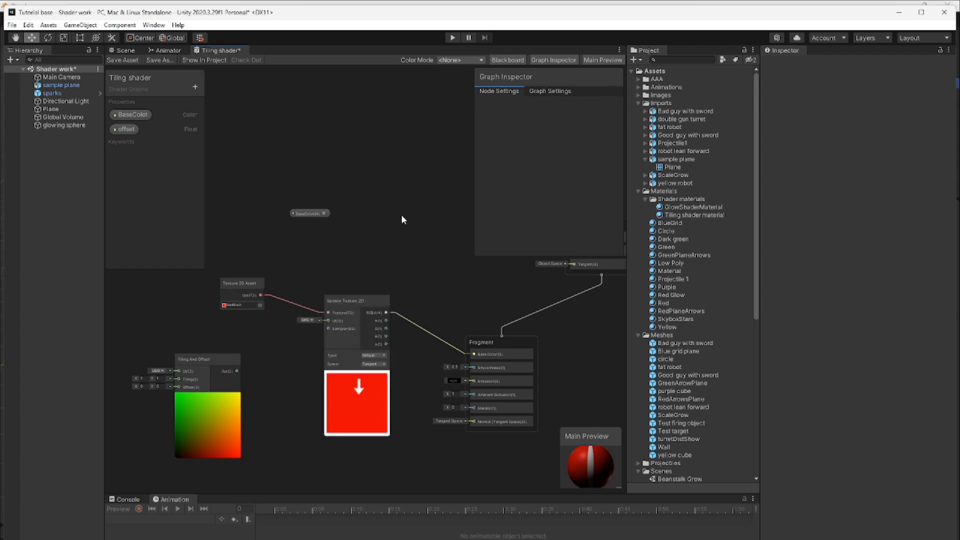
pyautogui.click(260, 305)
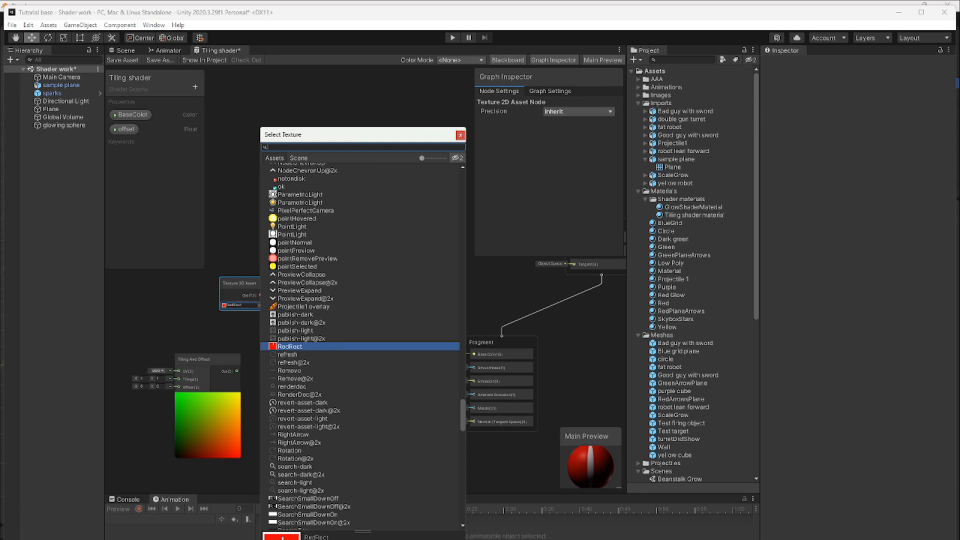
pyautogui.click(406, 101)
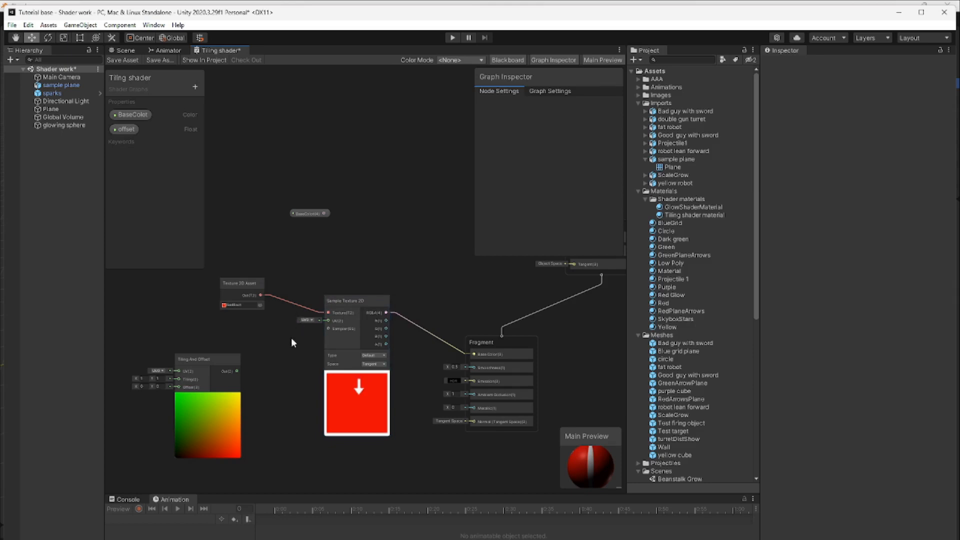
# Examine the texture's connection to the fragment Base Color, save the Tiling shader graph, and return to the Scene view
pyautogui.scroll(3, 293, 344)
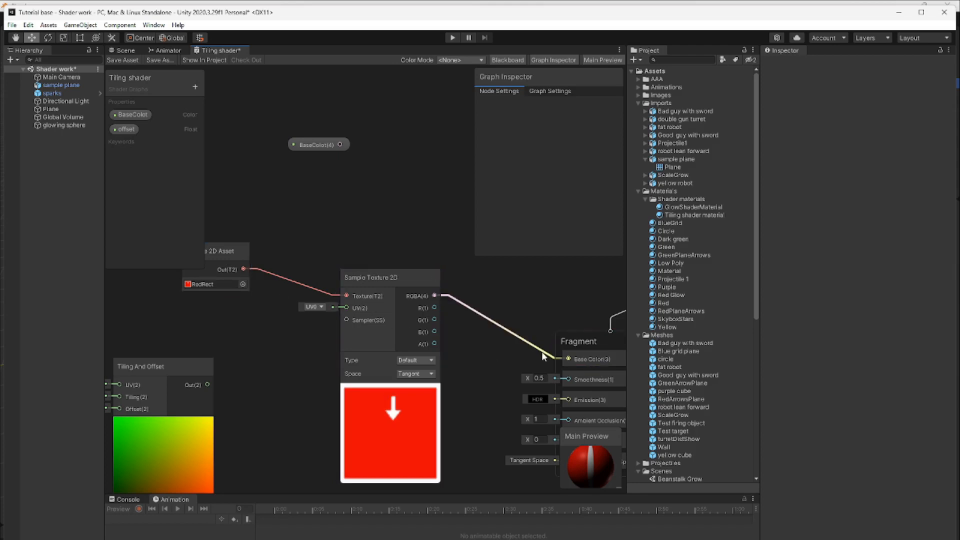
pyautogui.click(122, 60)
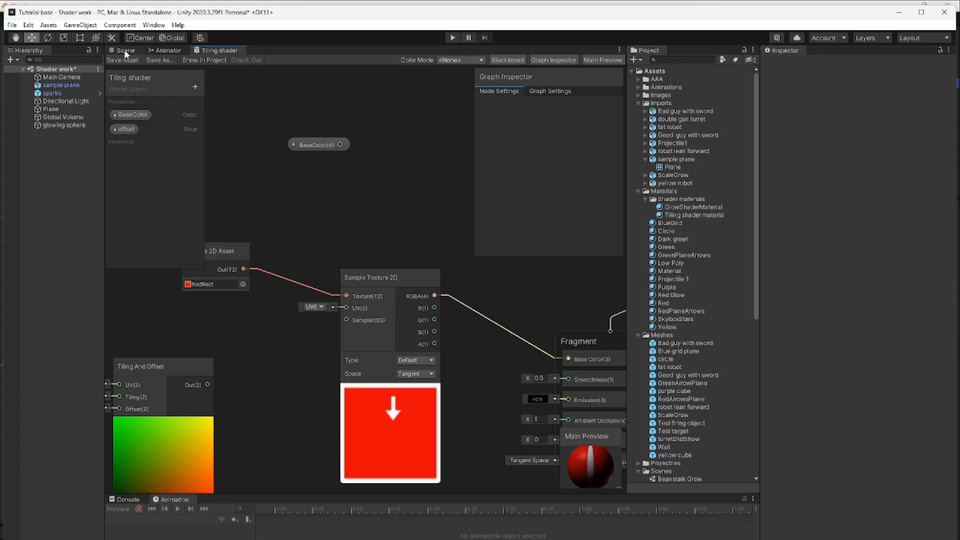
pyautogui.click(125, 51)
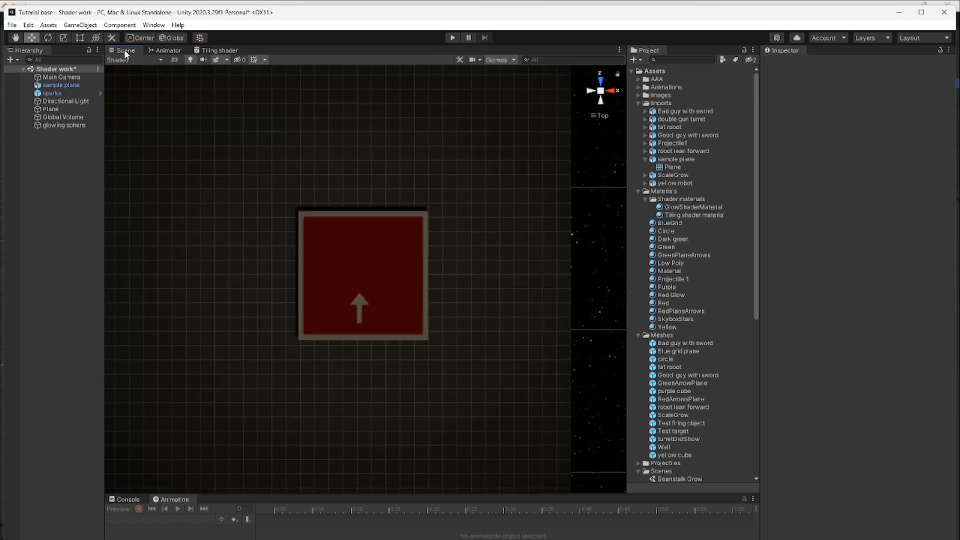
# Replace the red arrow plane in the scene with a fresh instance of the imported sample plane model
pyautogui.click(348, 250)
pyautogui.press('Delete')
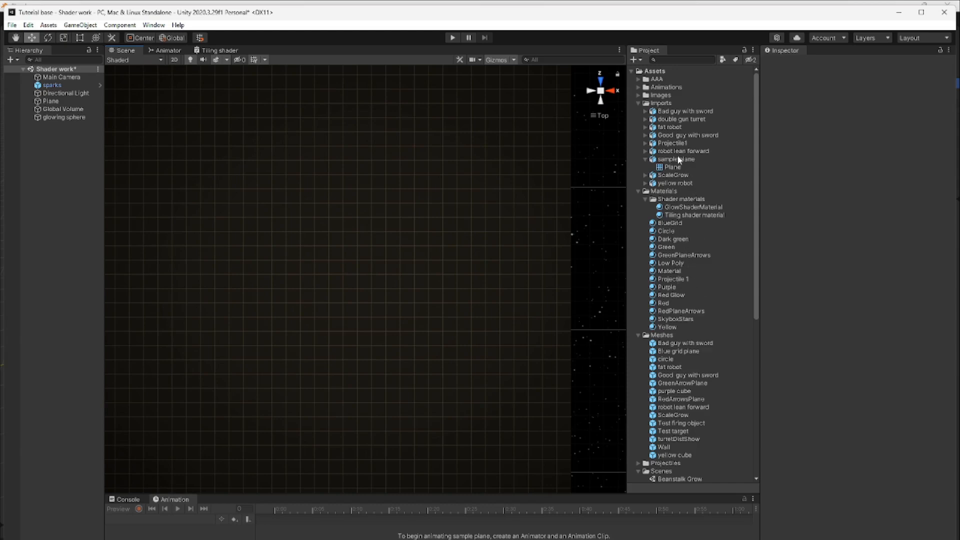
pyautogui.moveTo(677, 158); pyautogui.dragTo(342, 260)
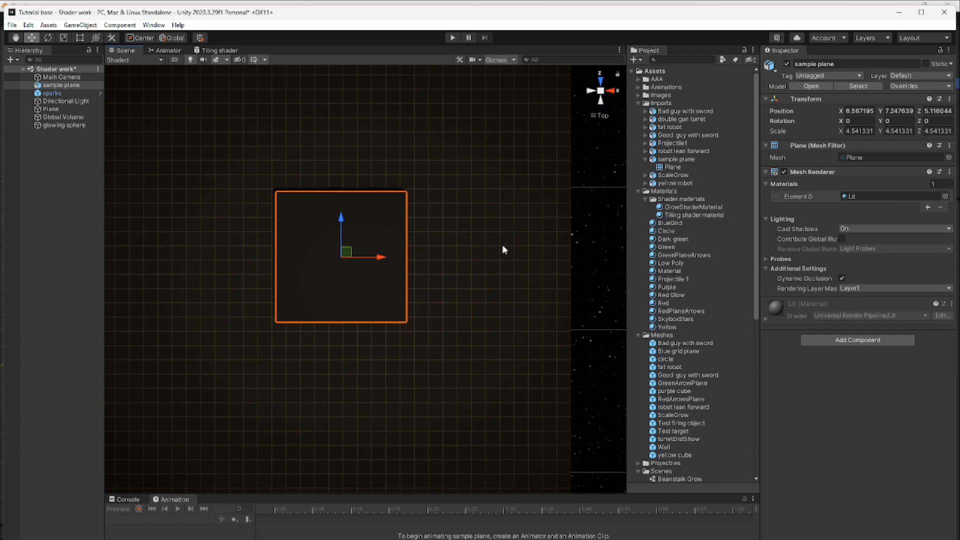
# Deselect the new sample plane and display the properties of the Tiling shader material
pyautogui.click(566, 227)
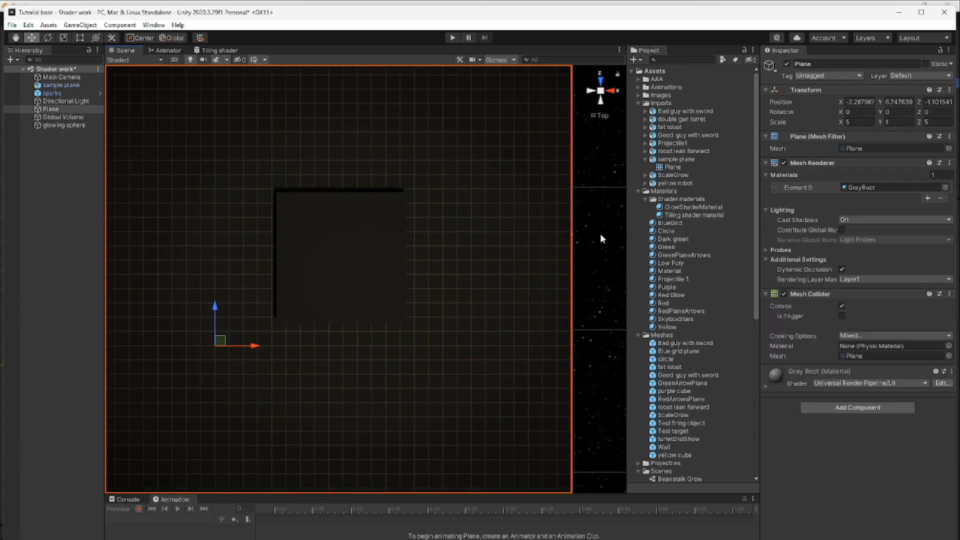
pyautogui.click(695, 215)
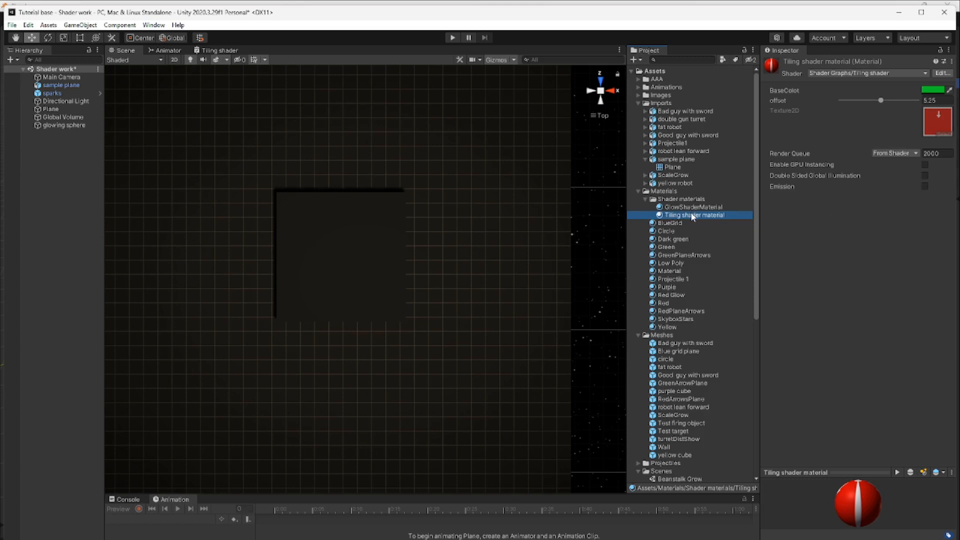
# Apply the Tiling shader material to the sample plane in the scene and return to the Tiling shader graph
pyautogui.moveTo(692, 216); pyautogui.dragTo(364, 258)
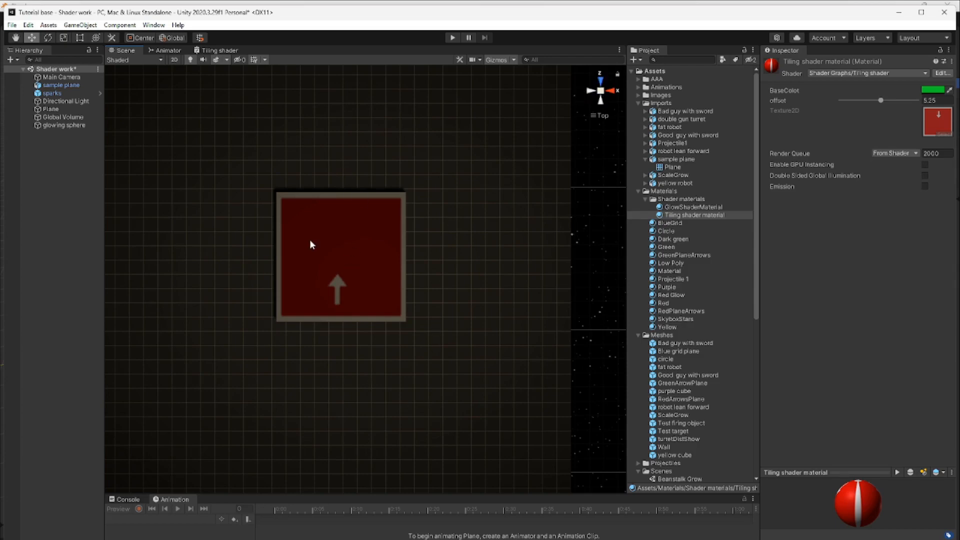
pyautogui.click(220, 51)
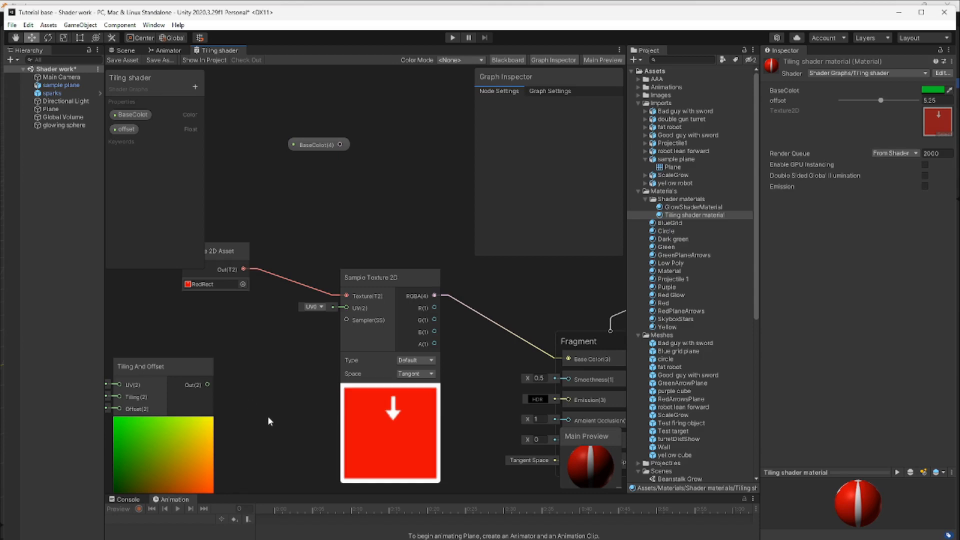
# Switch to Blender, open the UV Editing workspace, and select all of the plane's UVs
pyautogui.moveTo(480, 539)
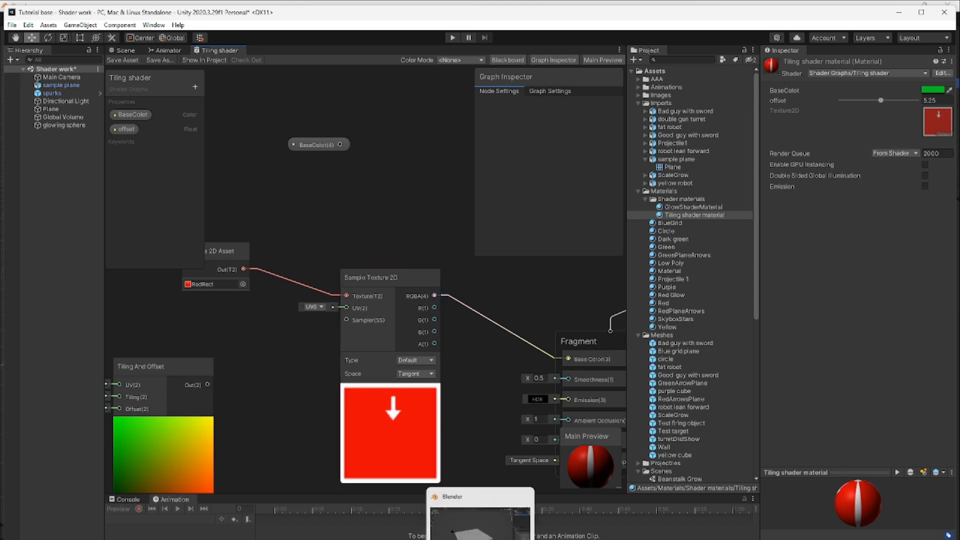
pyautogui.click(480, 522)
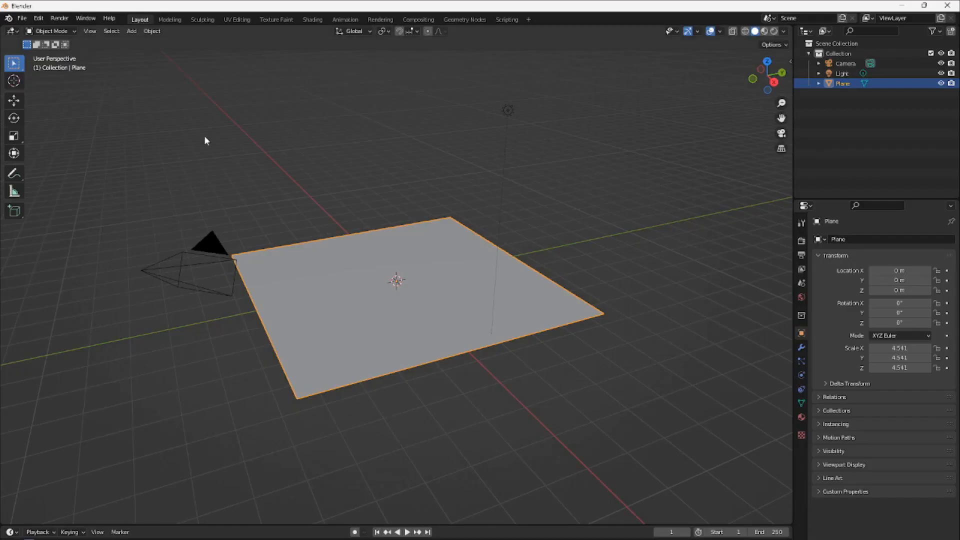
pyautogui.click(240, 20)
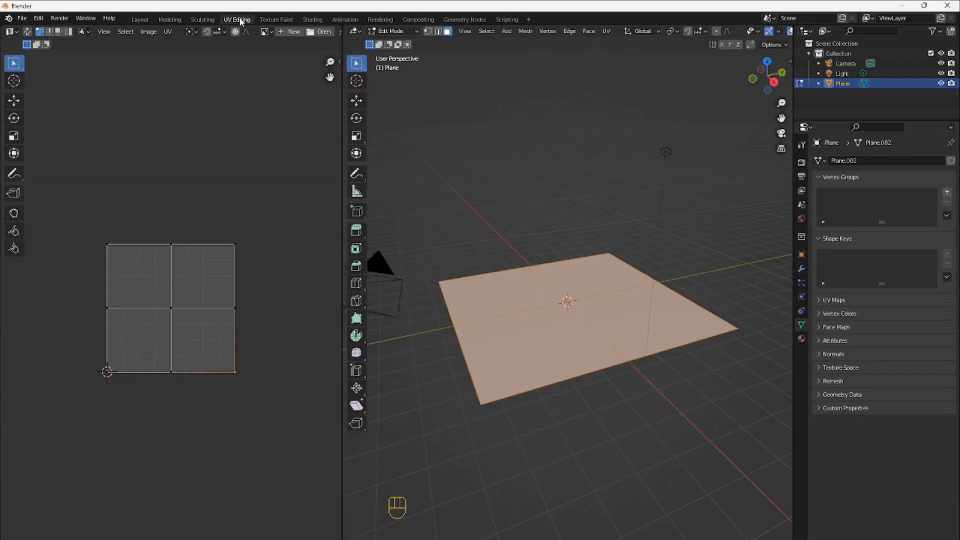
pyautogui.moveTo(68, 392); pyautogui.dragTo(280, 203)
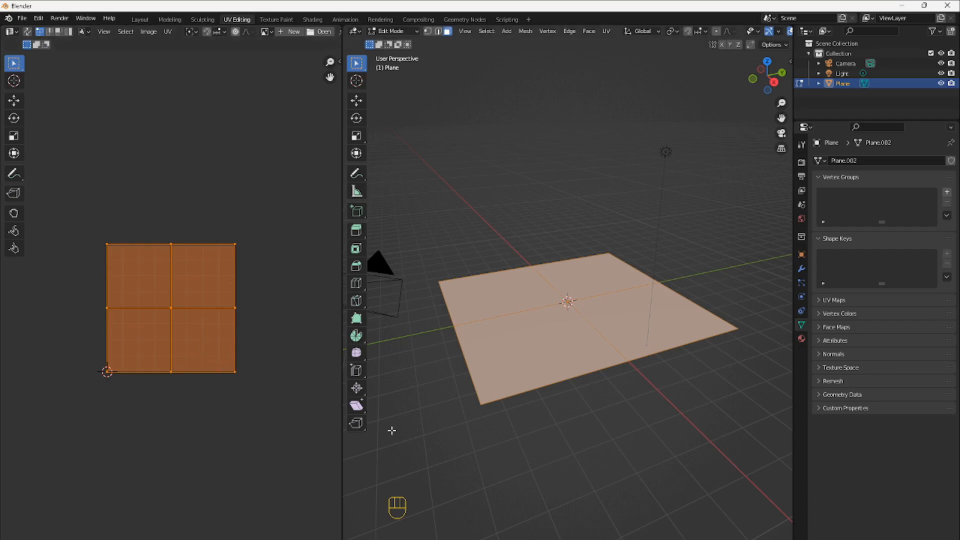
# Scale the plane's UVs up to about 3.6 times their size in the UV editor
pyautogui.press('s')
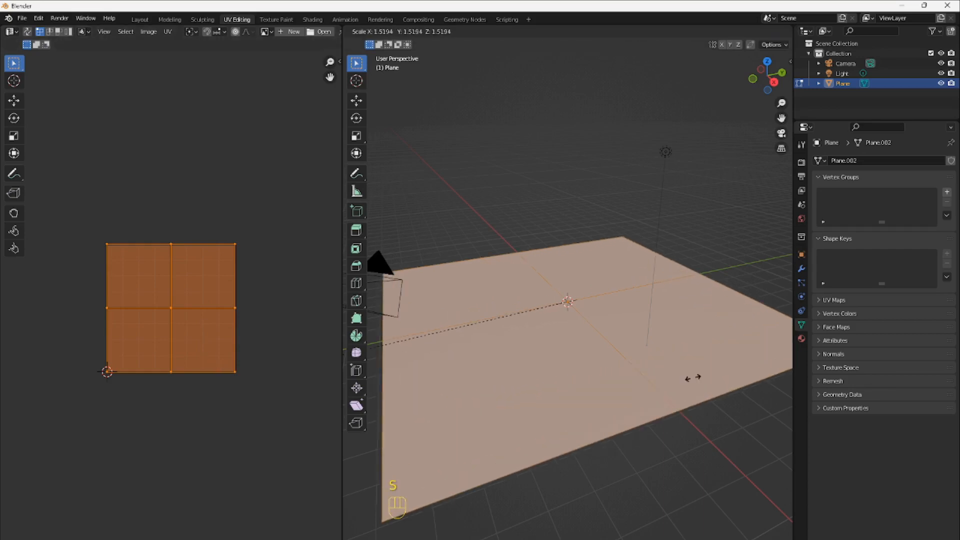
pyautogui.rightClick(699, 376)
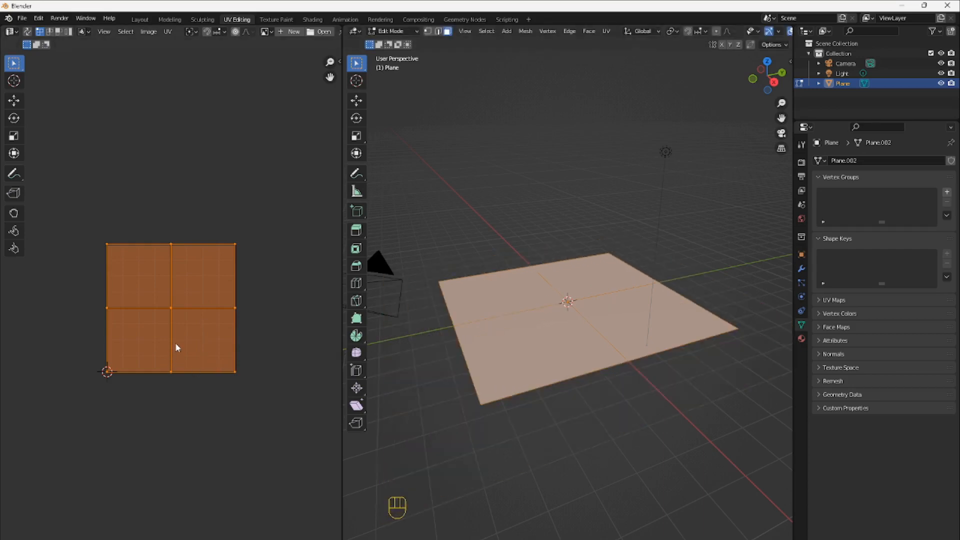
pyautogui.press('s')
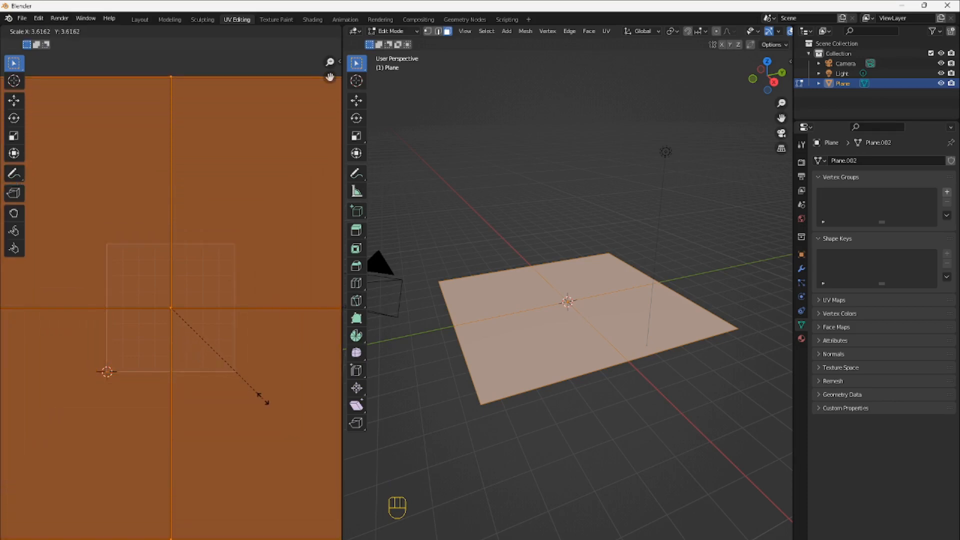
pyautogui.click(263, 398)
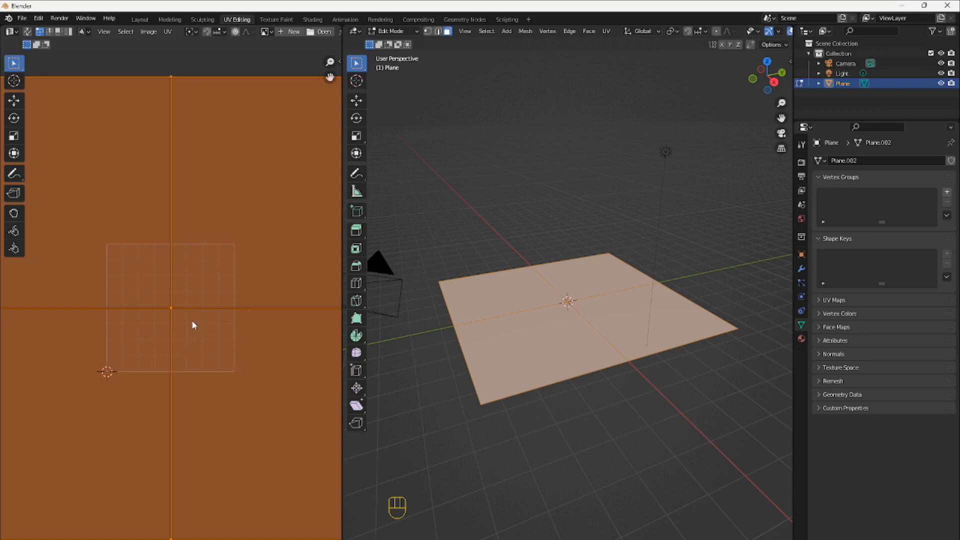
# Export the plane with its enlarged UVs as FBX over sample plane.fbx and view it in Unity's Scene view
pyautogui.click(23, 19)
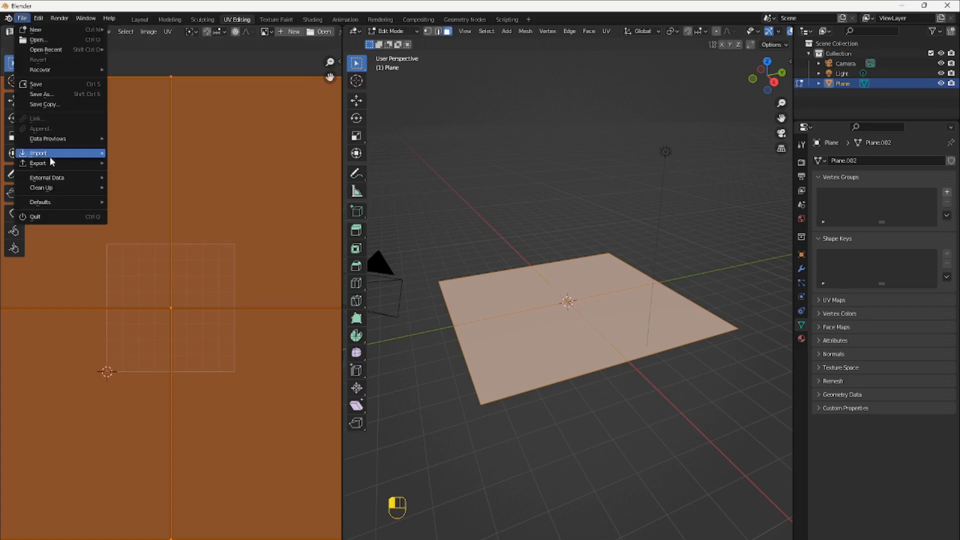
pyautogui.moveTo(52, 167)
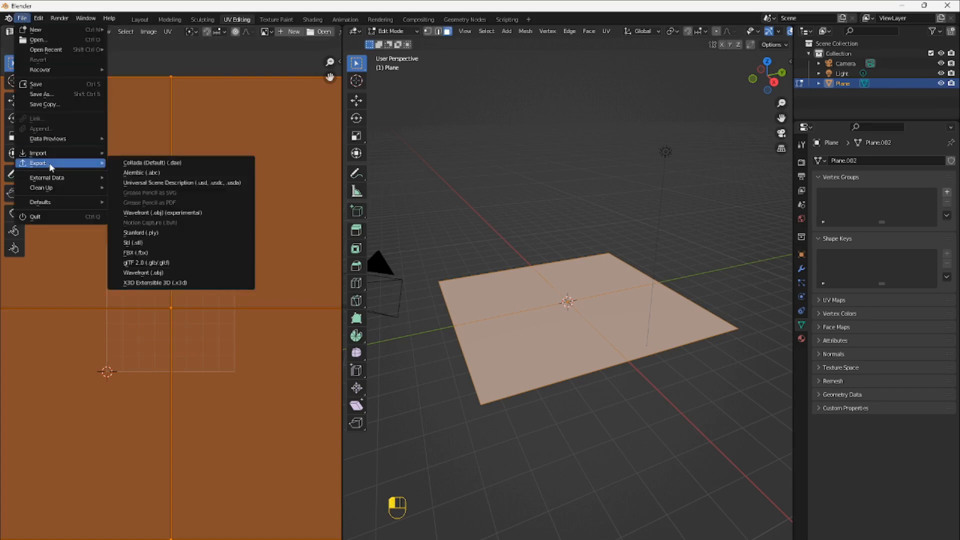
pyautogui.click(141, 252)
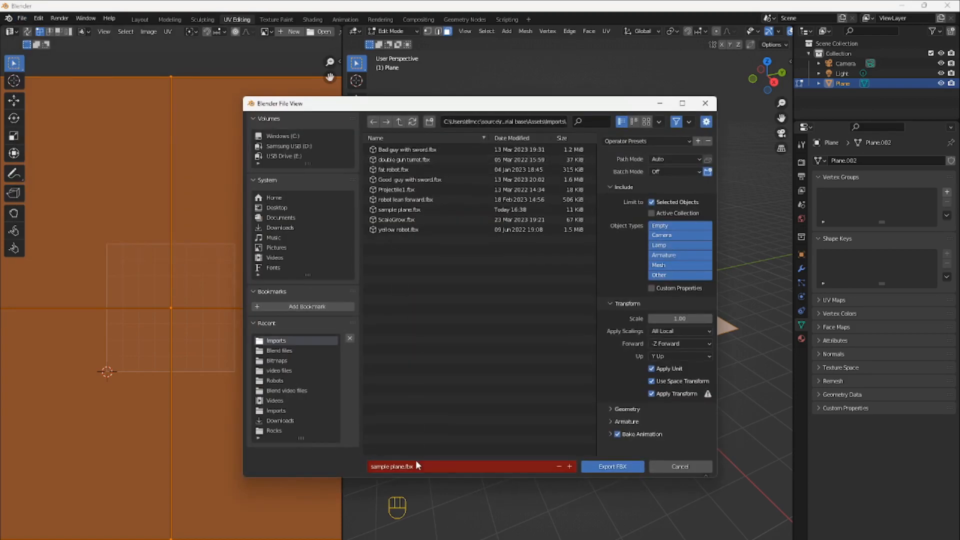
pyautogui.click(614, 467)
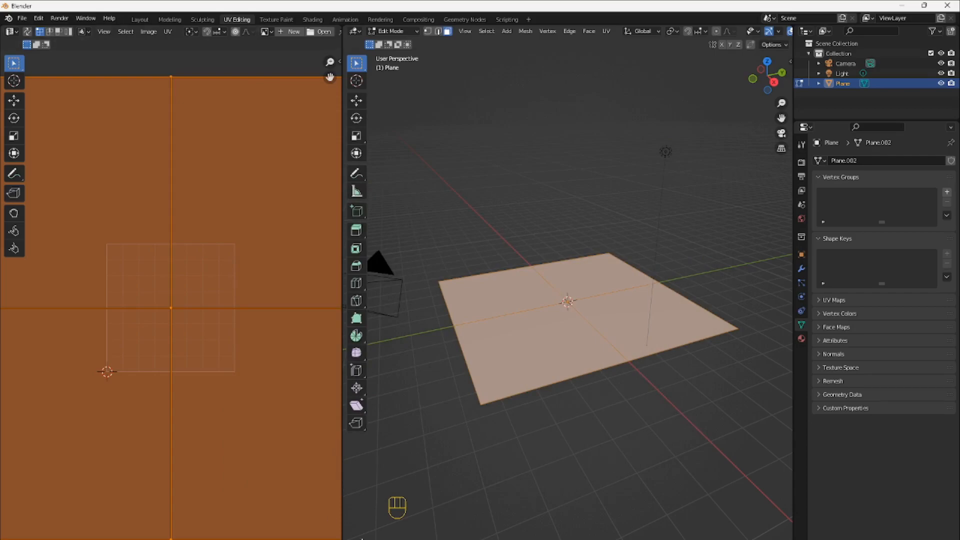
pyautogui.click(391, 539)
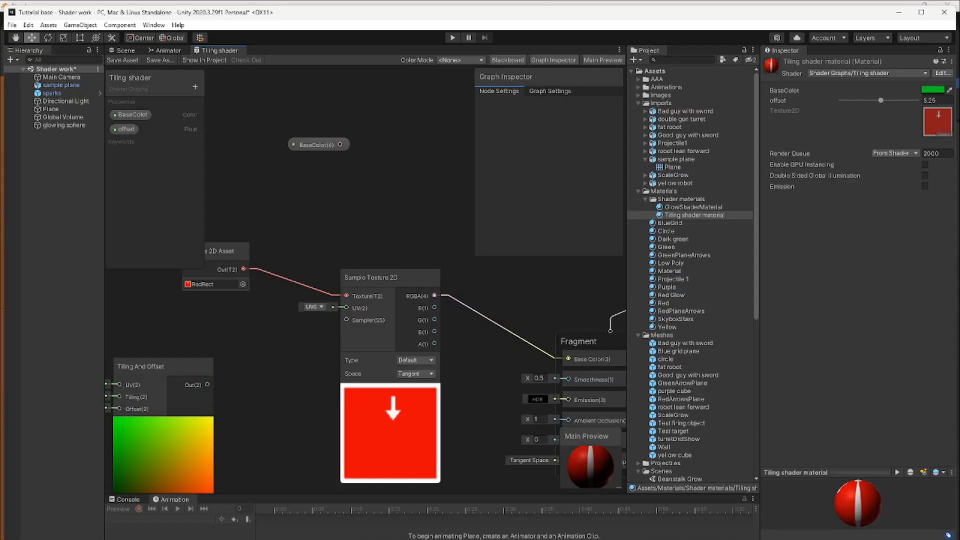
pyautogui.click(124, 51)
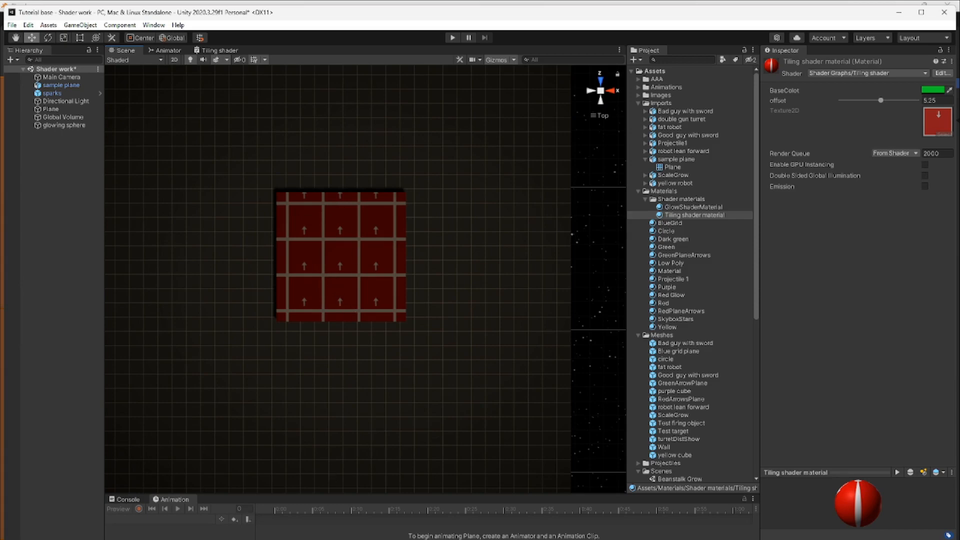
# Switch to Blender and undo the enlargement of the plane's UVs
pyautogui.click(480, 539)
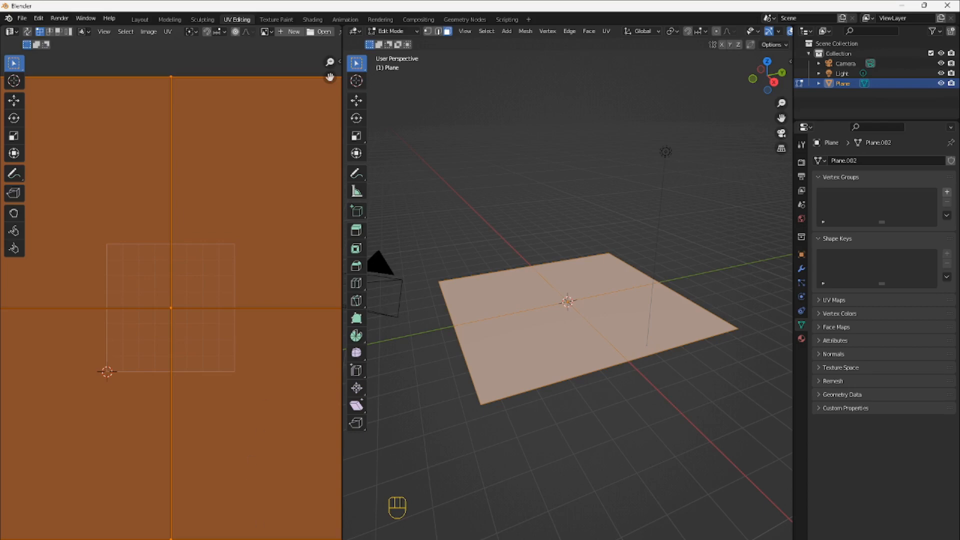
pyautogui.keyDown('ctrl'); pyautogui.click(264, 538); pyautogui.keyUp('ctrl')
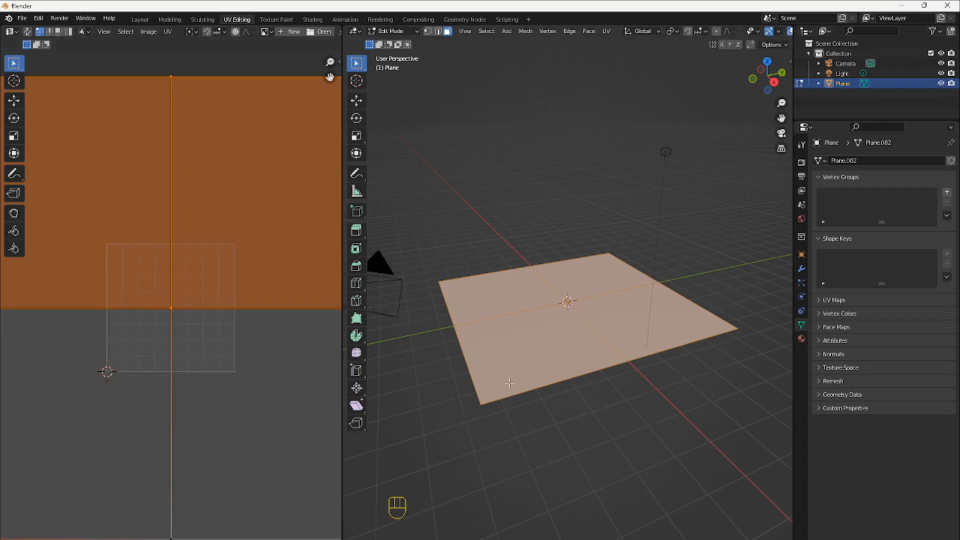
pyautogui.press('a')
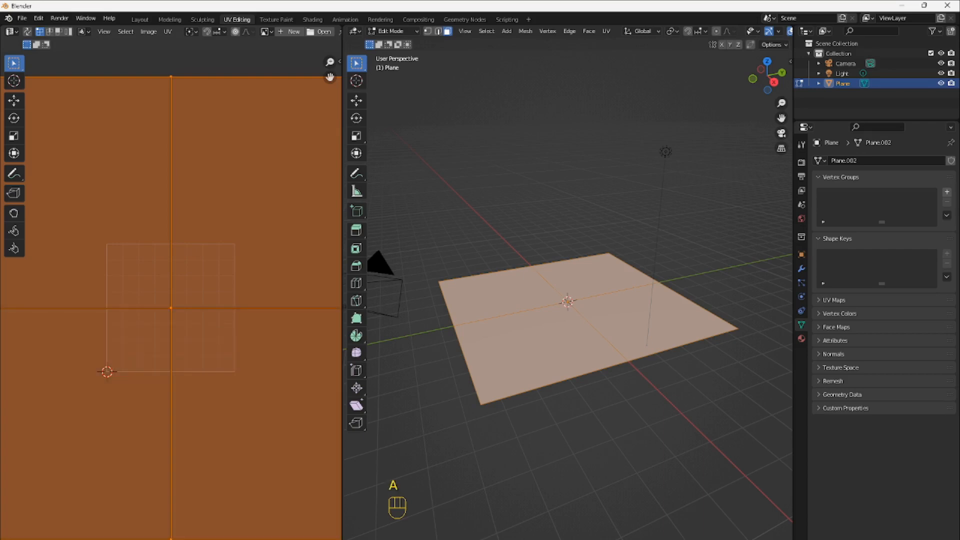
pyautogui.hotkey('ctrl', 'z')
pyautogui.hotkey('ctrl', 'z')
pyautogui.hotkey('ctrl', 'z')
pyautogui.hotkey('ctrl', 'z')
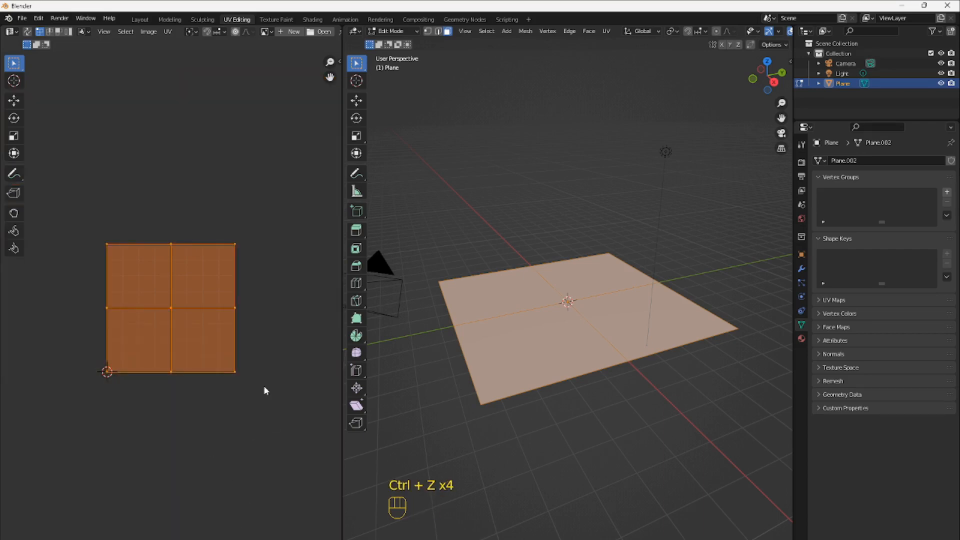
# Export the plane with its restored UVs as FBX over the existing file and switch back to Unity
pyautogui.click(21, 19)
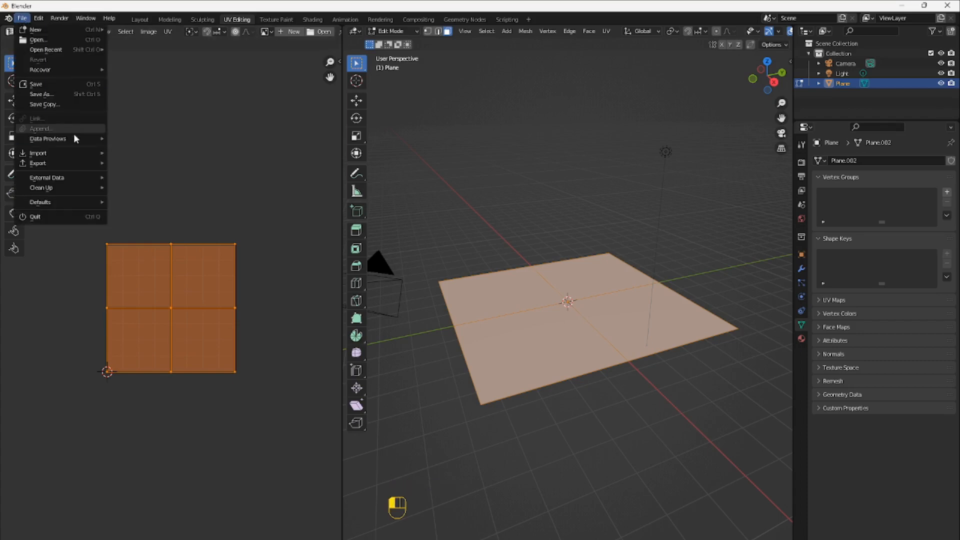
pyautogui.moveTo(68, 164)
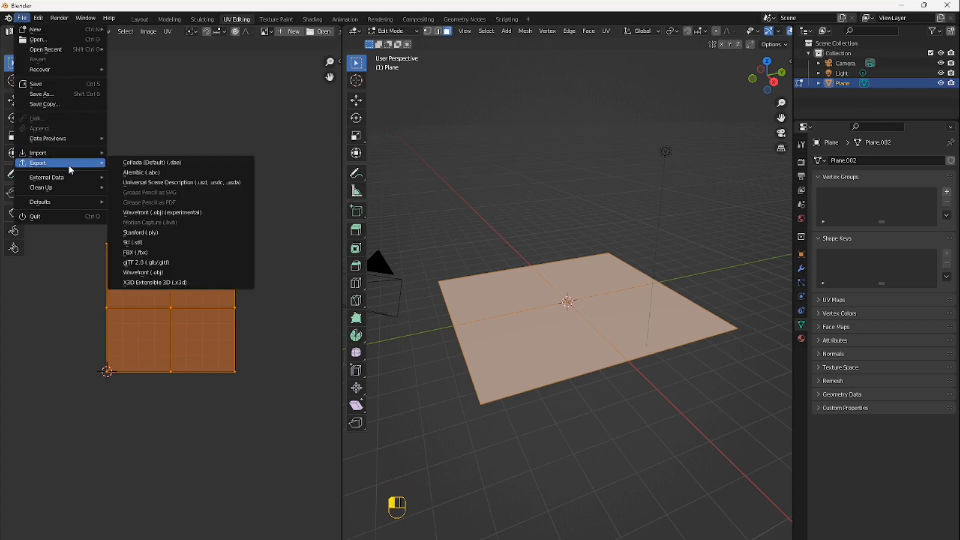
pyautogui.click(165, 253)
pyautogui.click(597, 468)
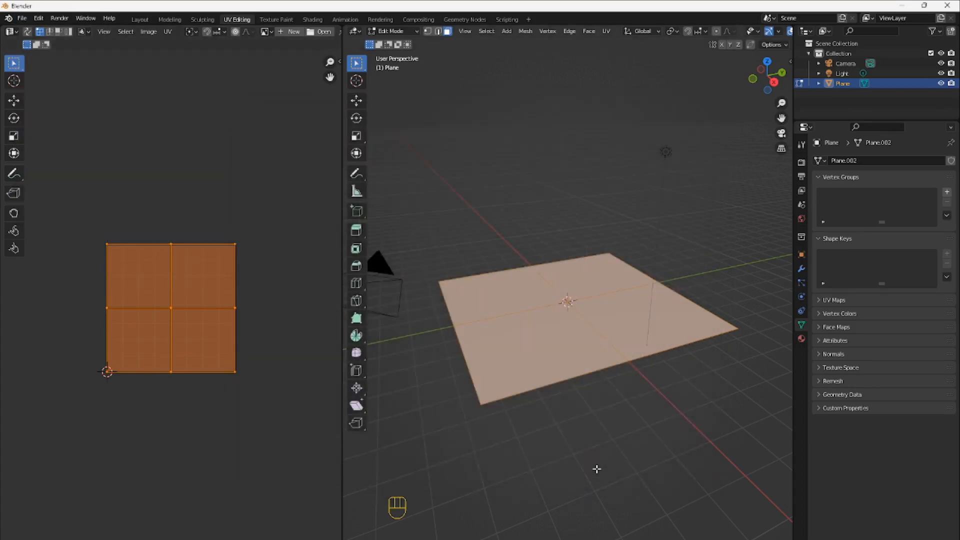
pyautogui.click(392, 537)
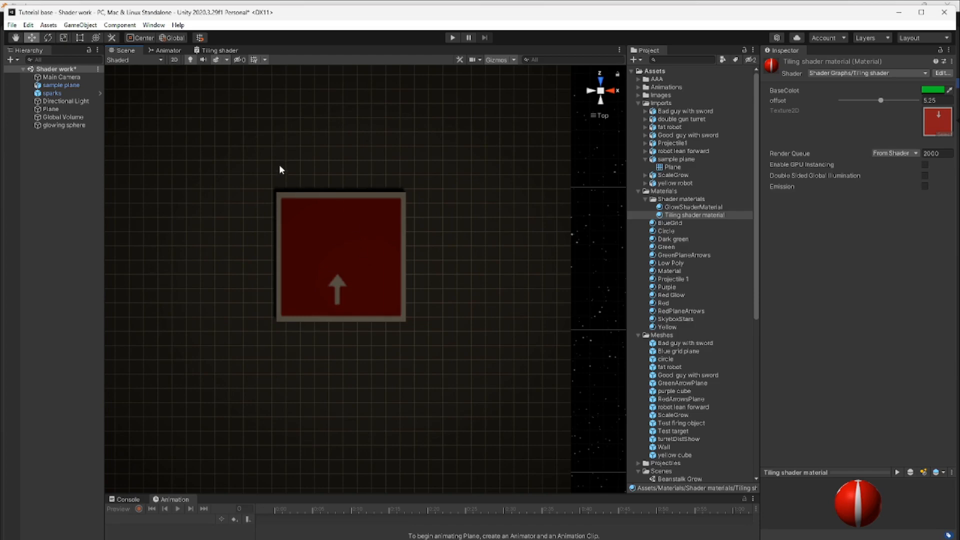
# In the Tiling shader graph, set Tiling And Offset's Tiling to X 2, Y 2 and connect its output to Sample Texture 2D's UV input
pyautogui.click(215, 51)
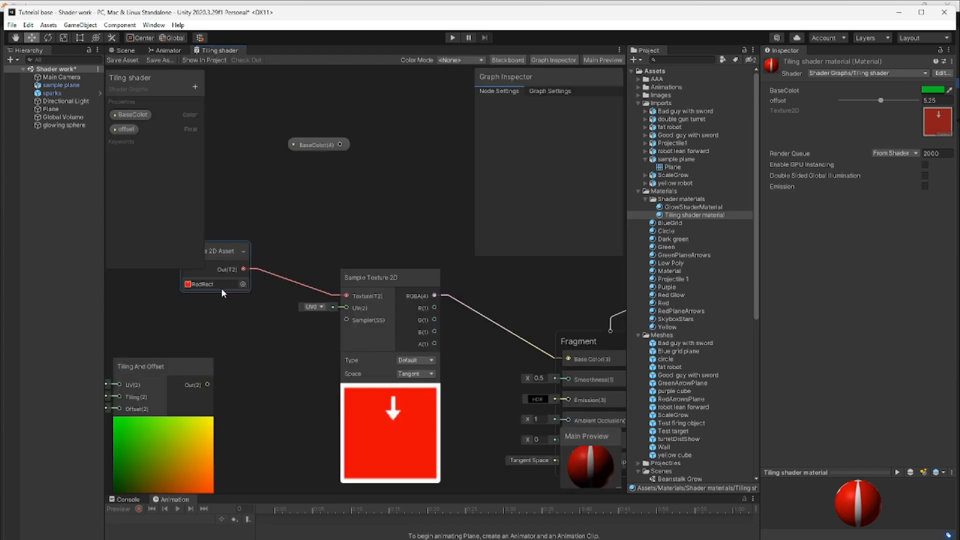
pyautogui.moveTo(208, 383); pyautogui.dragTo(300, 350, button='middle')
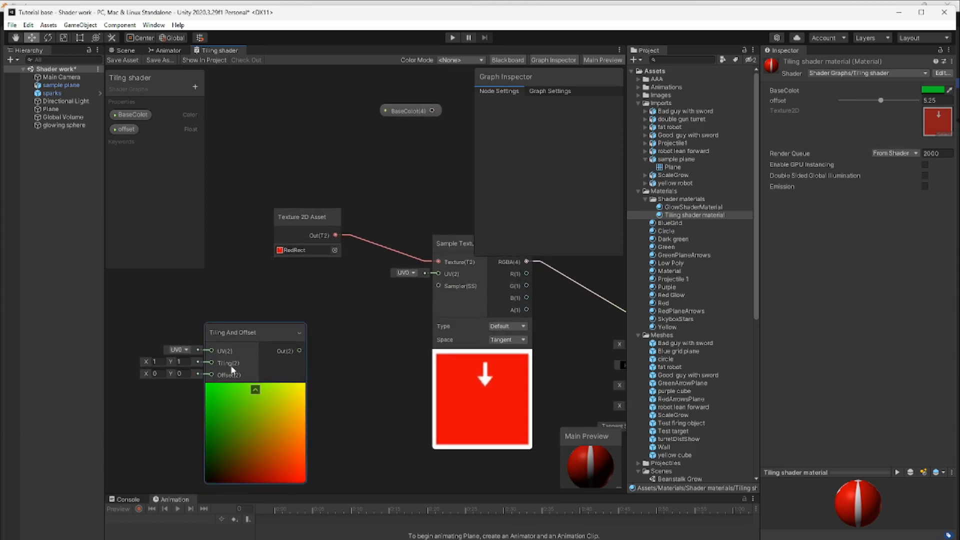
pyautogui.click(162, 363)
pyautogui.press('BackSpace')
pyautogui.write('2')
pyautogui.moveTo(184, 362); pyautogui.dragTo(174, 363)
pyautogui.write('2')
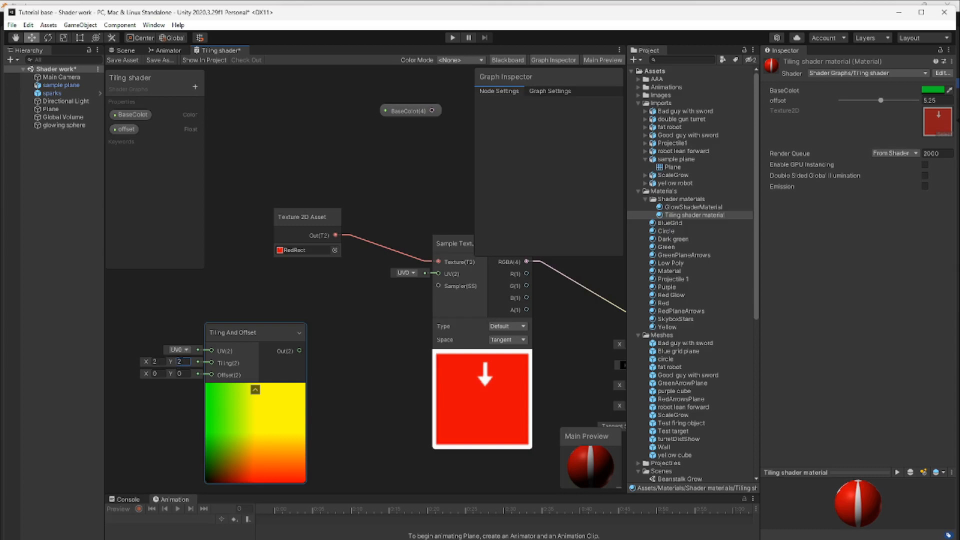
pyautogui.moveTo(299, 351); pyautogui.dragTo(438, 271)
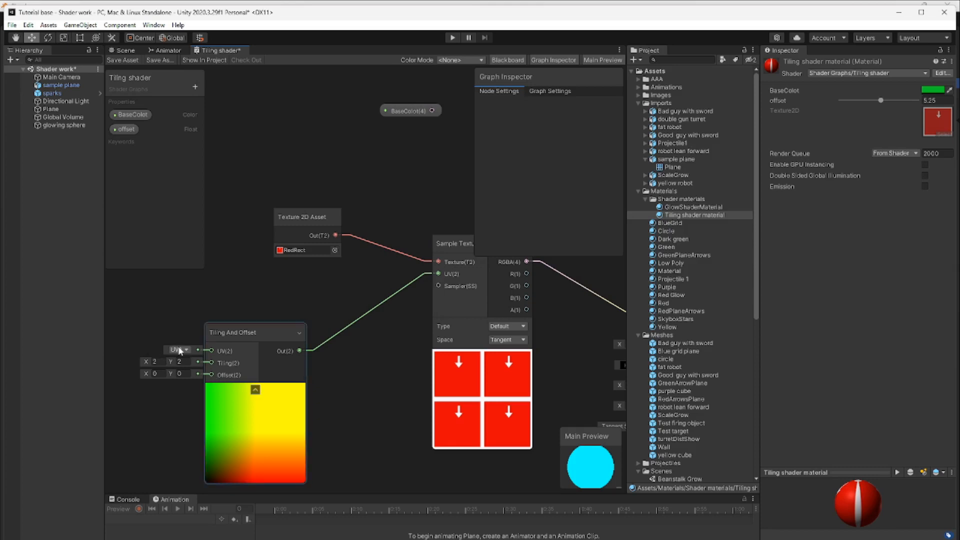
# Change the Tiling And Offset node's Tiling to X 5, Y 5
pyautogui.click(176, 372)
pyautogui.click(161, 361)
pyautogui.write('5')
pyautogui.click(172, 361)
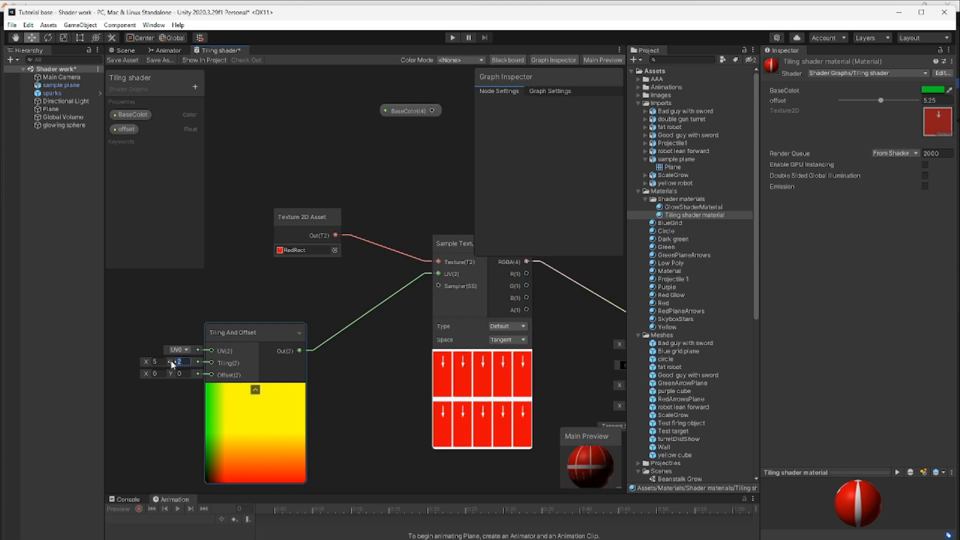
pyautogui.write('5')
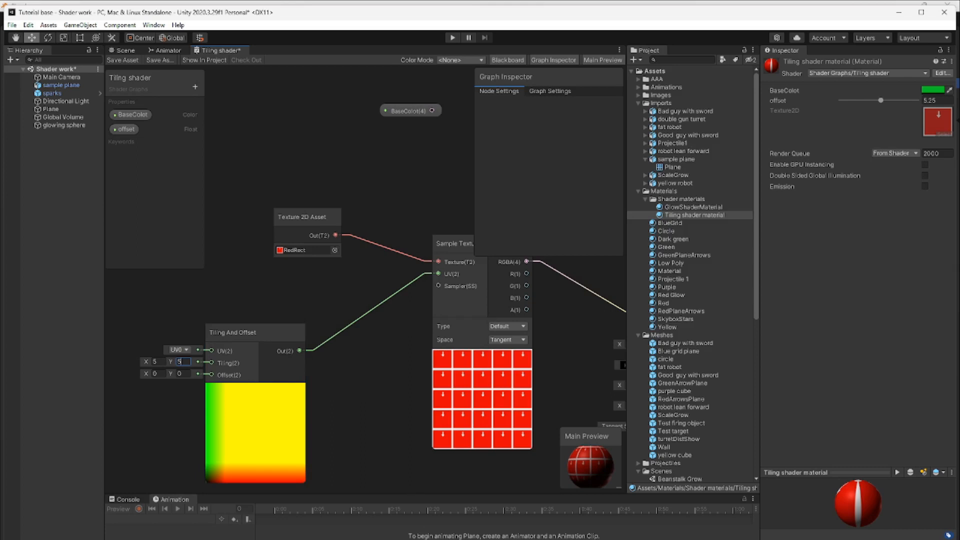
# Switch to Blender, rotate the plane's UVs by about 180 degrees, and straighten them with a further rotation of about 0.57 degrees
pyautogui.click(469, 533)
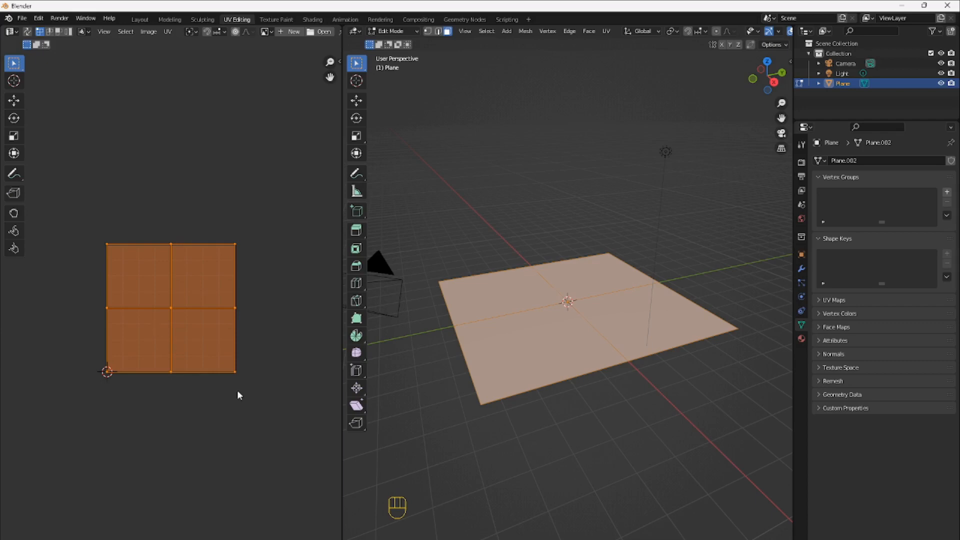
pyautogui.press('r')
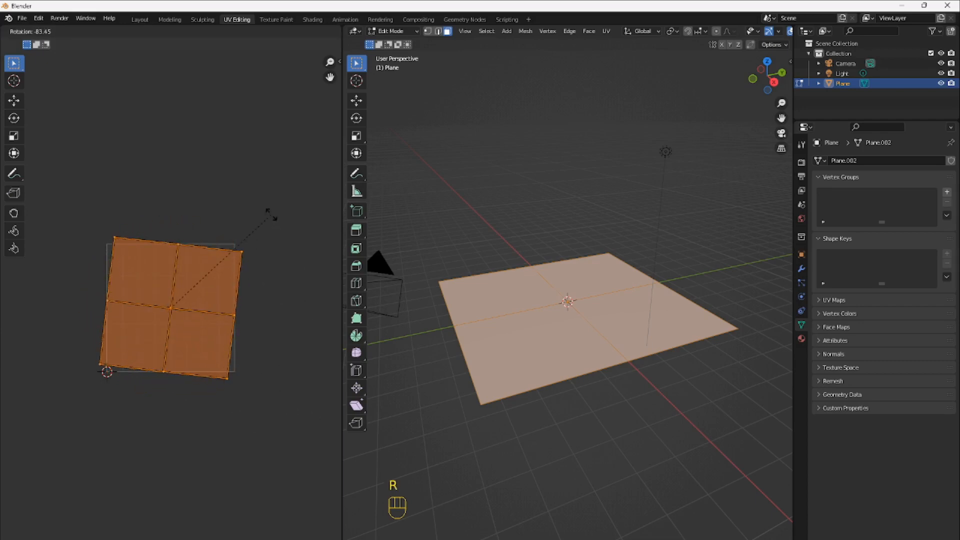
pyautogui.click(68, 221)
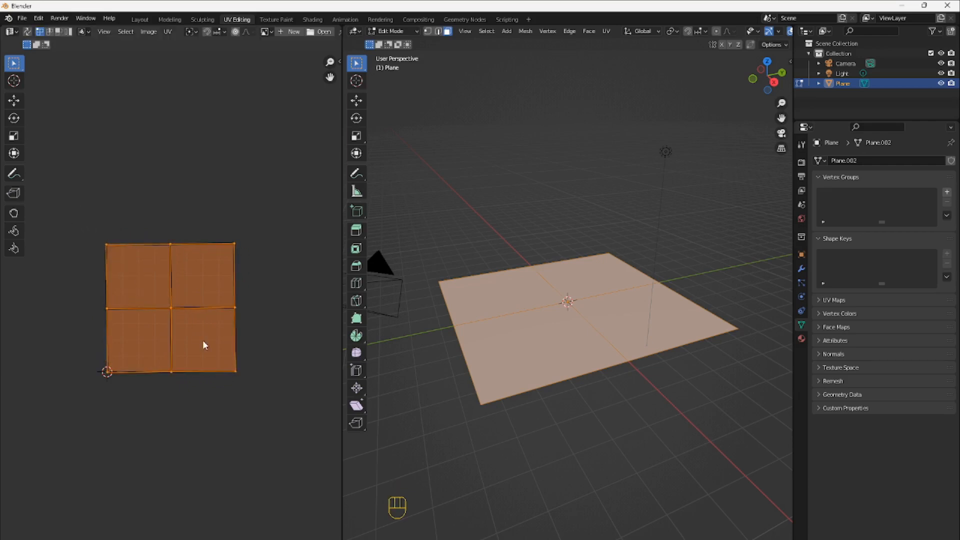
pyautogui.press('r')
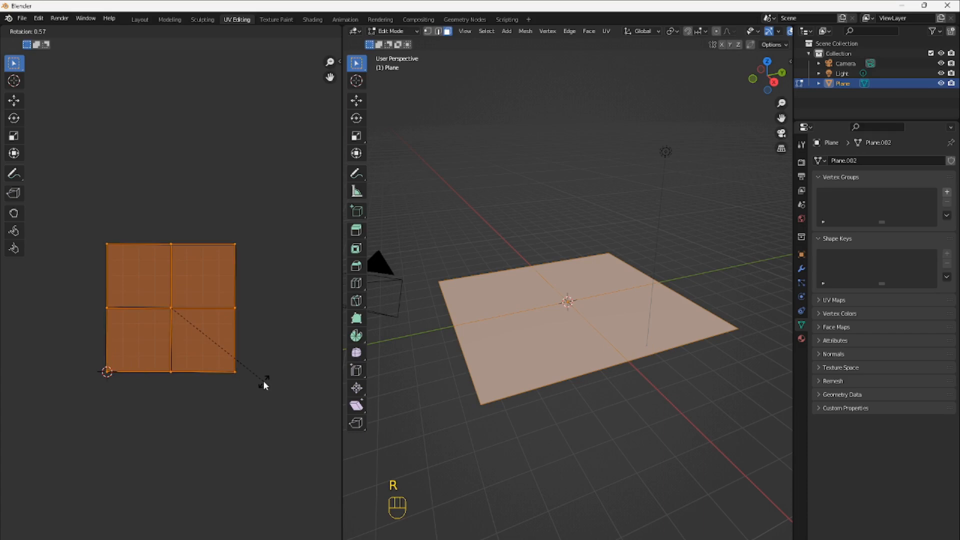
pyautogui.rightClick(264, 381)
# Export the plane with its straightened UVs as FBX over the existing file and switch back to Unity
pyautogui.click(25, 18)
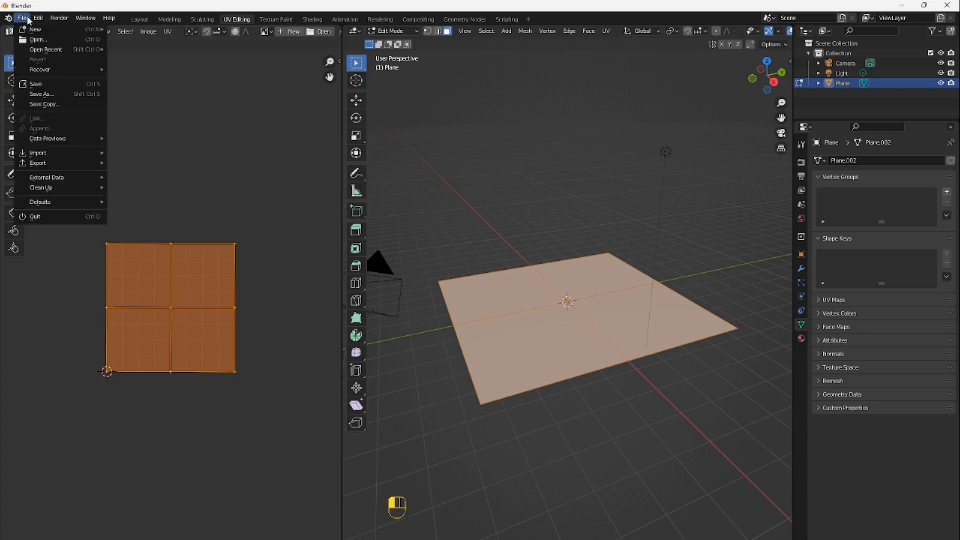
pyautogui.moveTo(42, 165)
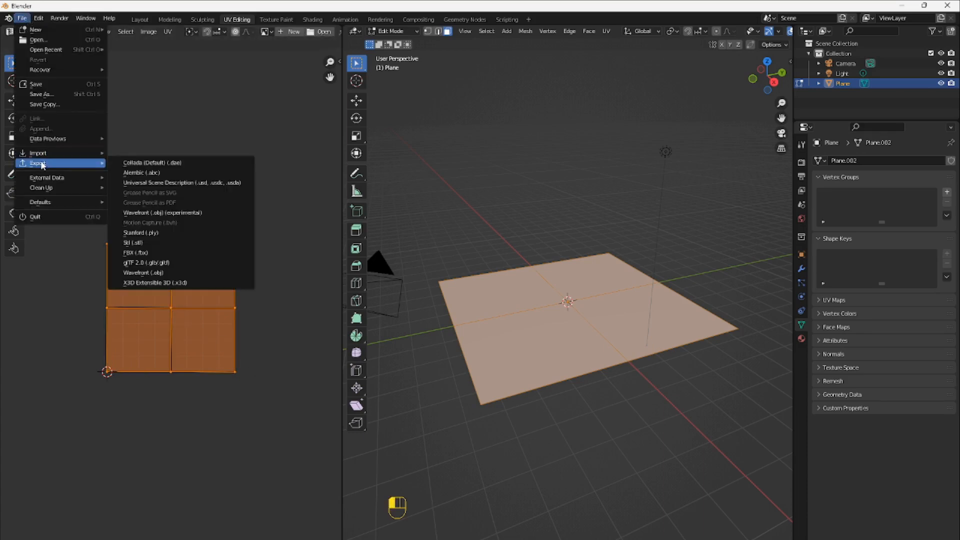
pyautogui.click(162, 253)
pyautogui.click(605, 472)
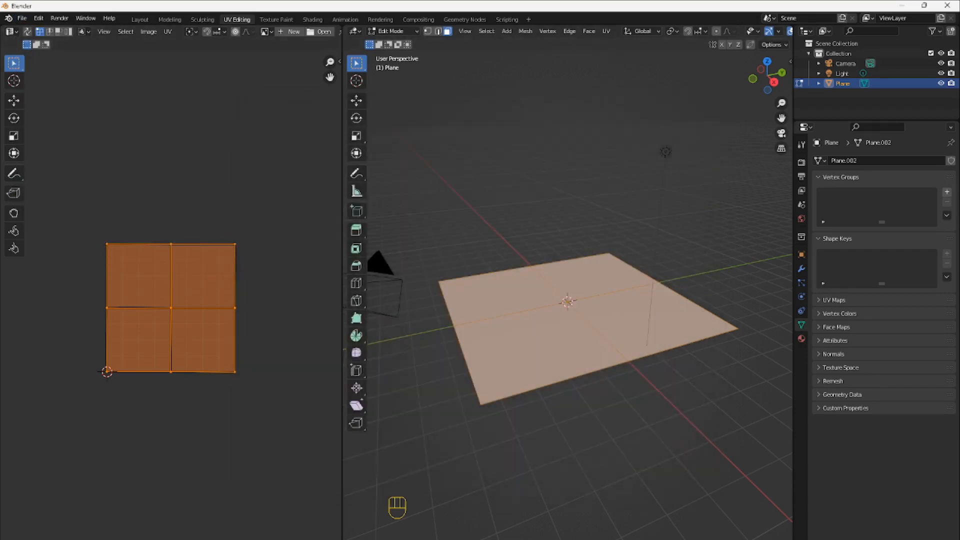
pyautogui.moveTo(390, 533)
pyautogui.click(389, 510)
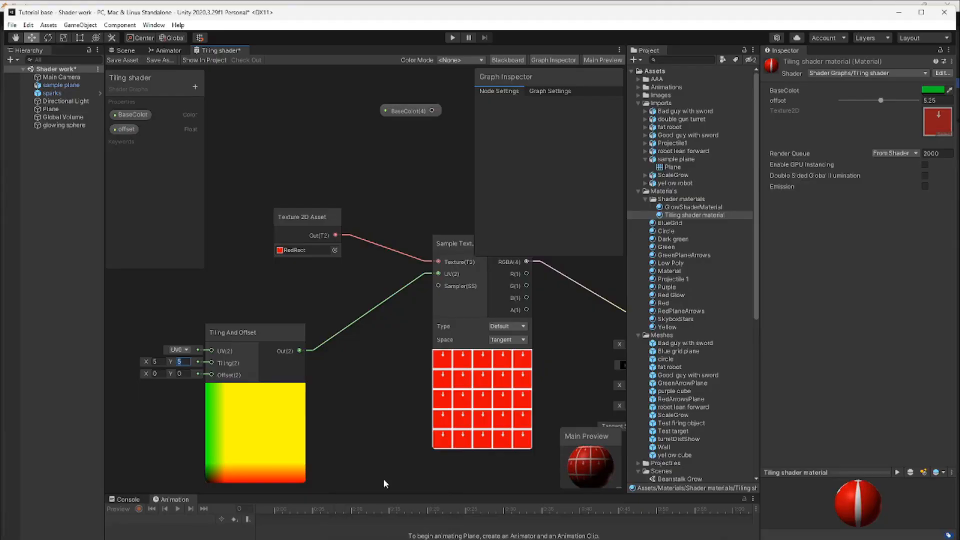
# Save the Tiling shader graph, show the textured plane in the Scene view, and start Play mode
pyautogui.click(121, 60)
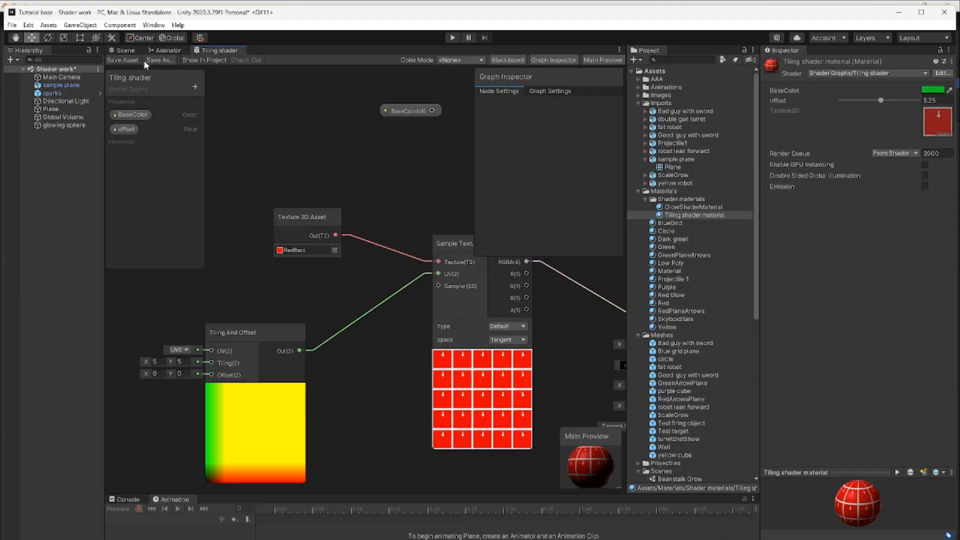
pyautogui.click(124, 50)
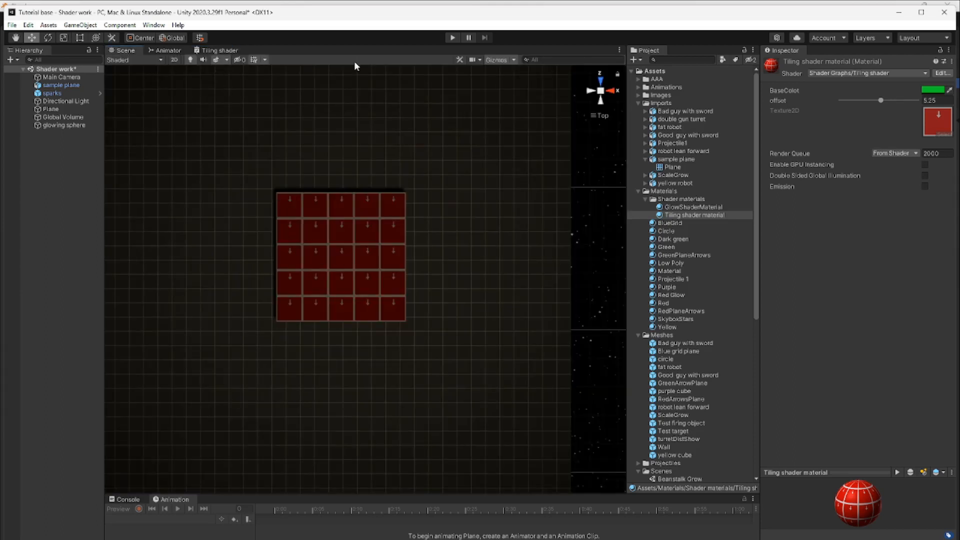
pyautogui.click(453, 39)
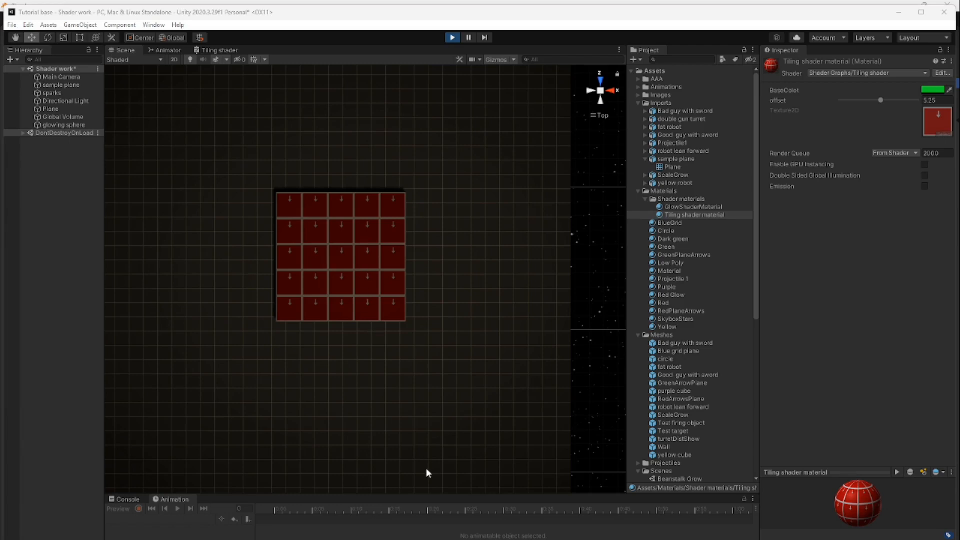
# Switch to Blender and rotate the plane's UVs by about 180 degrees so they stay squared up
pyautogui.moveTo(480, 539)
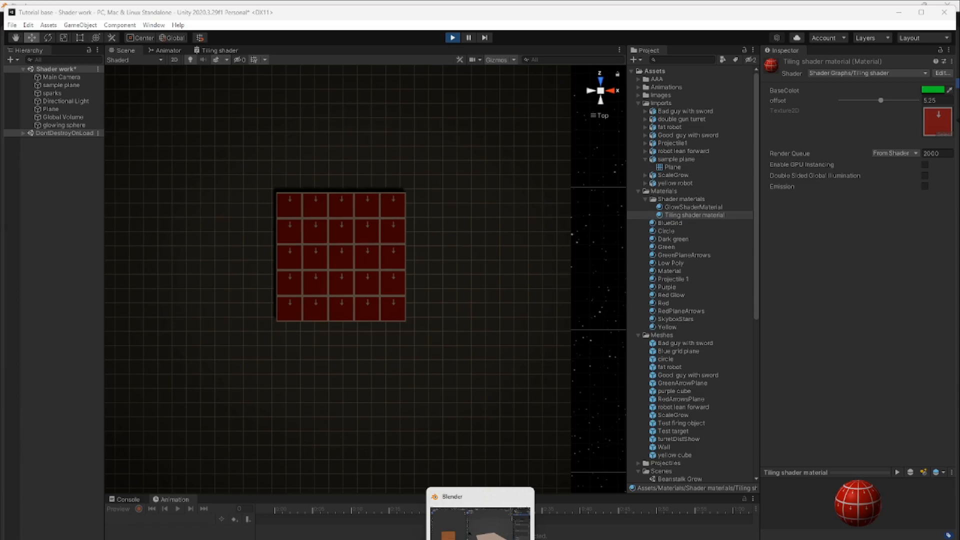
pyautogui.click(480, 520)
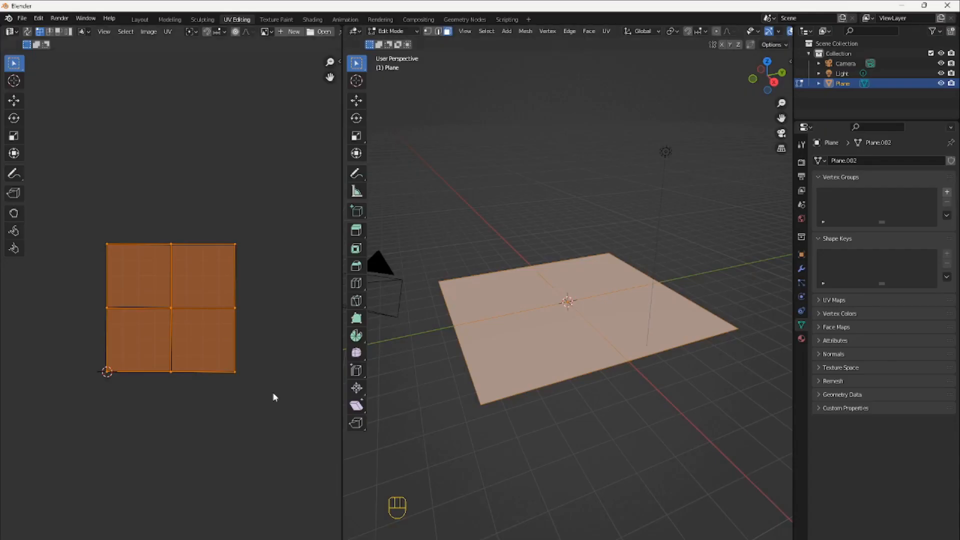
pyautogui.press('r')
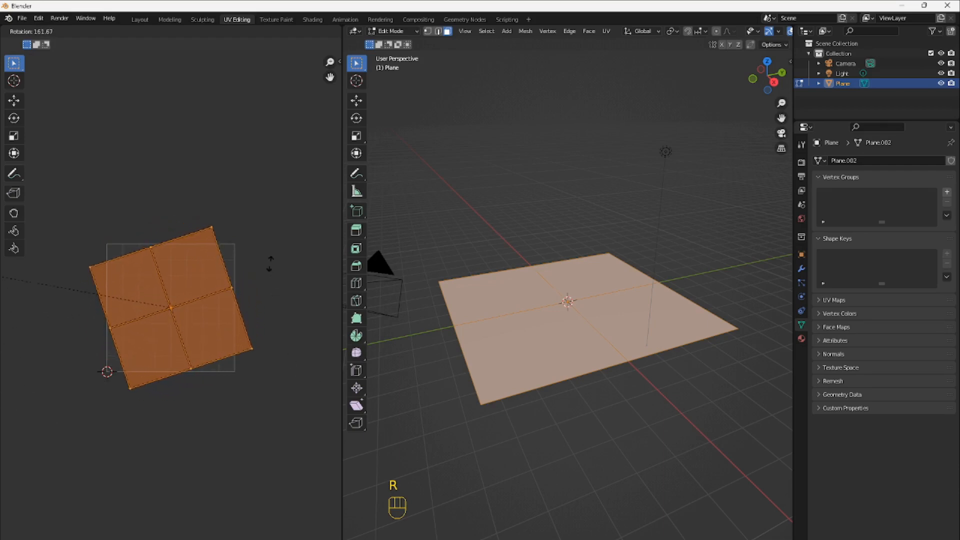
pyautogui.click(281, 181)
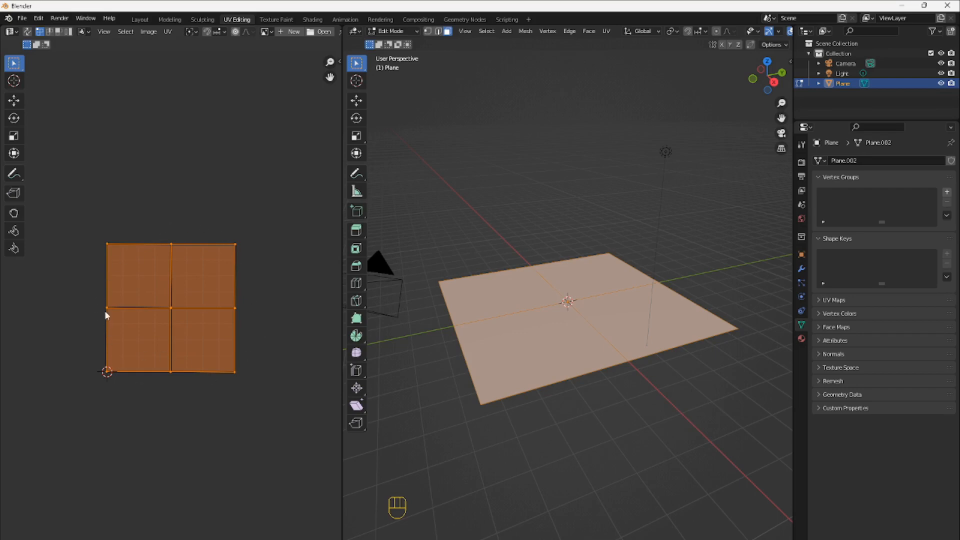
# Export the plane with its flipped UVs over sample plane.fbx in the Imports folder and switch to Unity
pyautogui.click(22, 18)
pyautogui.moveTo(43, 164)
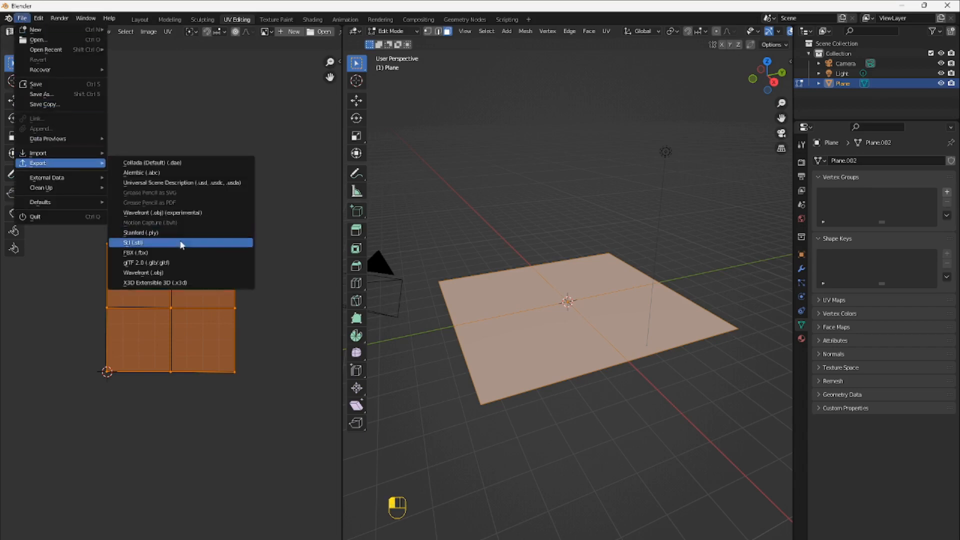
pyautogui.click(180, 252)
pyautogui.click(642, 465)
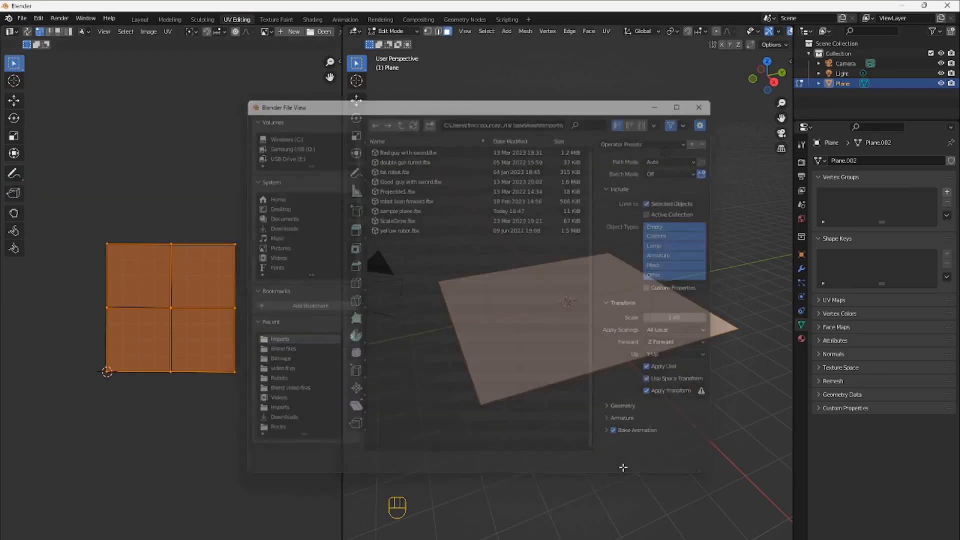
pyautogui.hotkey('alt', 'Tab')
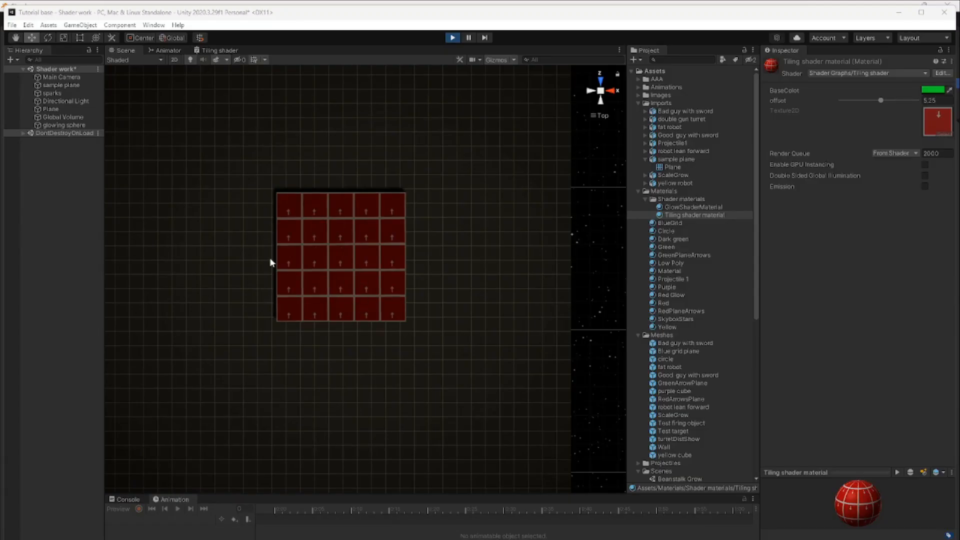
# In the Tiling shader graph, remove the link from Time to Vector 2 and connect Vector 2's output to Tiling And Offset's Offset input
pyautogui.click(227, 51)
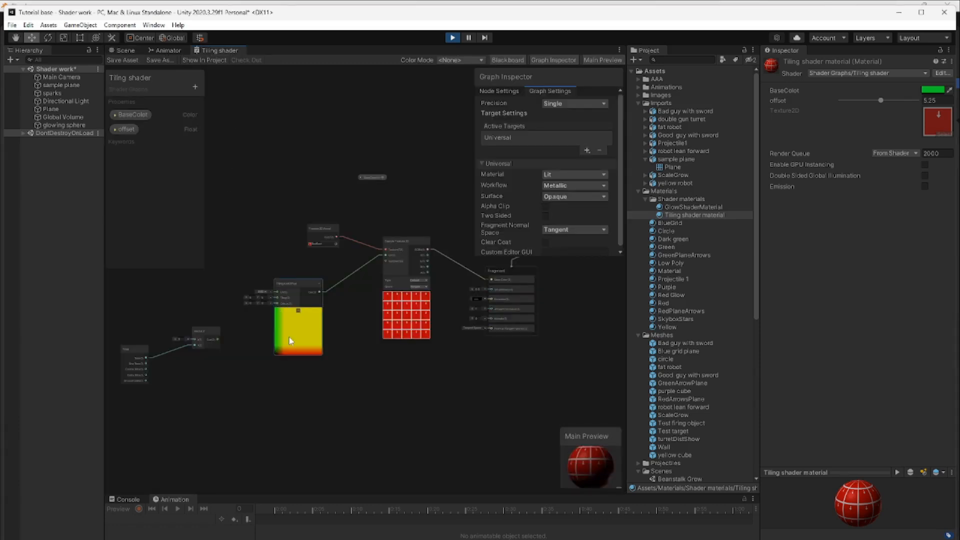
pyautogui.scroll(4, 289, 337)
pyautogui.scroll(1, 289, 337)
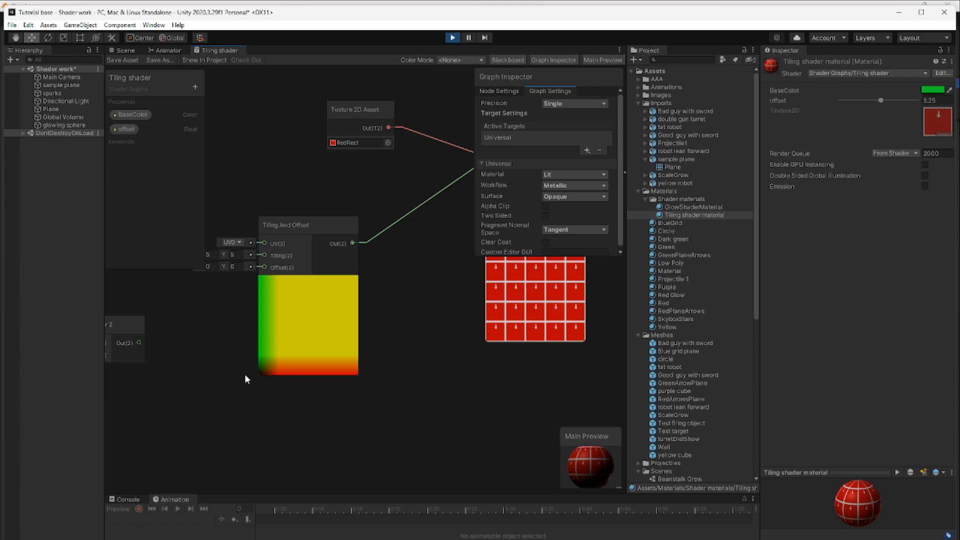
pyautogui.moveTo(276, 409); pyautogui.dragTo(323, 429, button='middle')
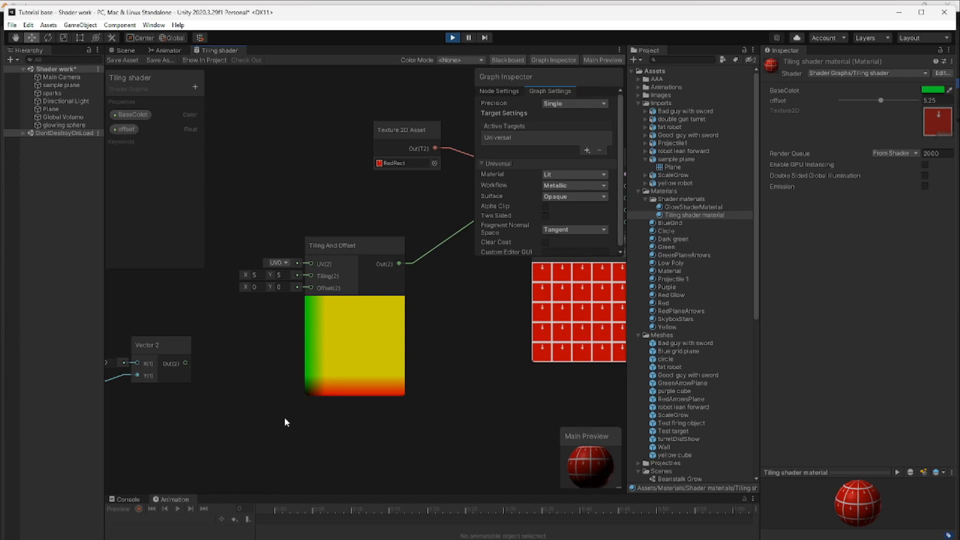
pyautogui.moveTo(324, 444); pyautogui.dragTo(396, 457, button='middle')
pyautogui.scroll(-3, 365, 467)
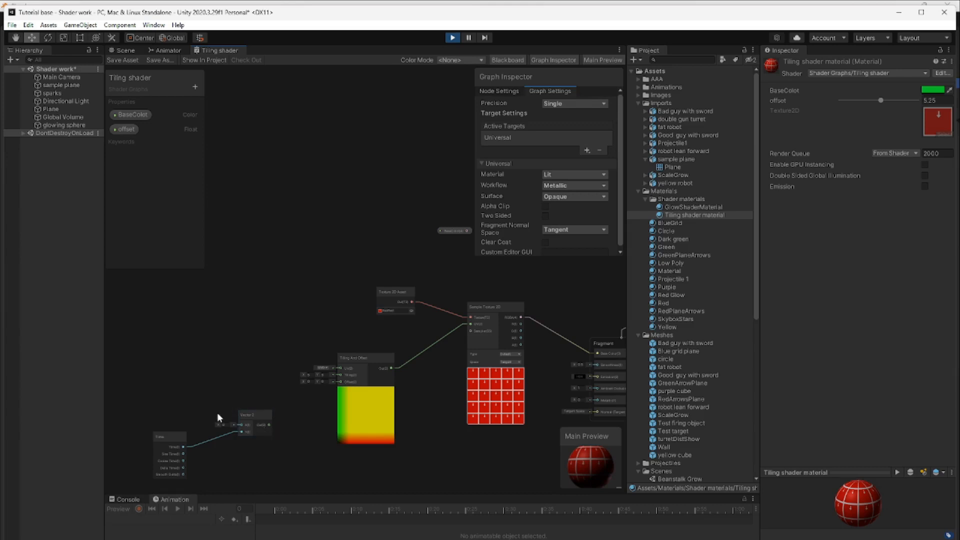
pyautogui.moveTo(252, 413); pyautogui.dragTo(278, 406)
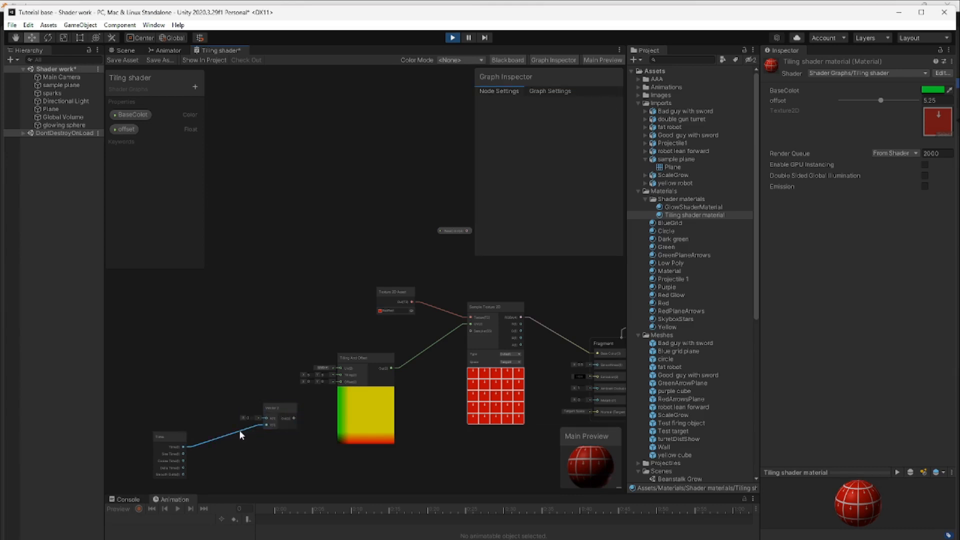
pyautogui.press('Delete')
pyautogui.moveTo(323, 389); pyautogui.dragTo(340, 382)
# Add the offset property to the graph near the Vector 2 node and connect it to Vector 2's Y input
pyautogui.click(280, 409)
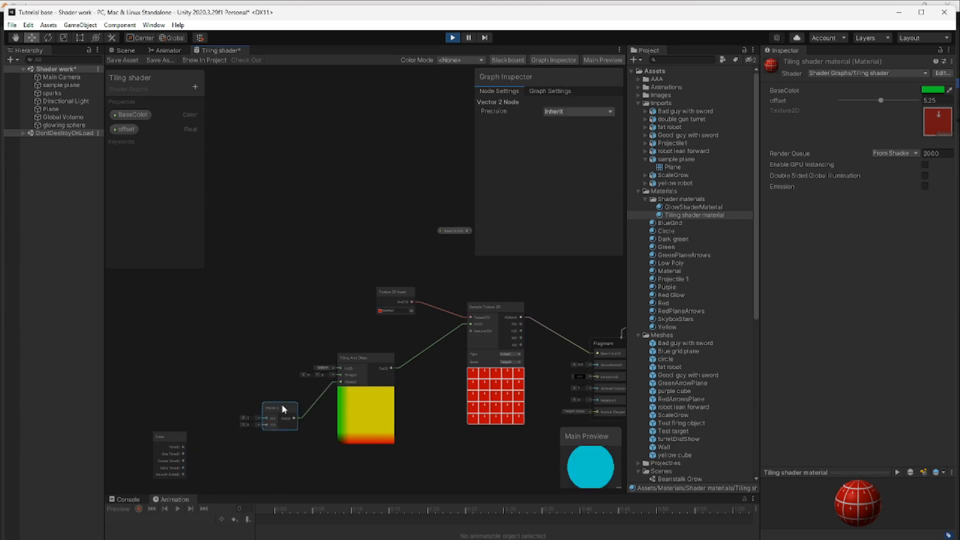
pyautogui.scroll(5, 284, 422)
pyautogui.scroll(2, 285, 425)
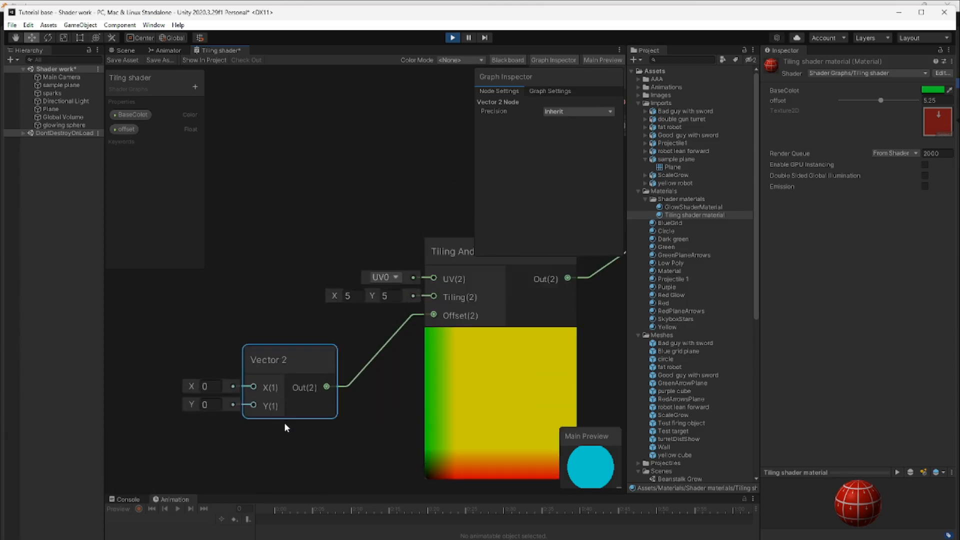
pyautogui.moveTo(292, 362); pyautogui.dragTo(313, 370)
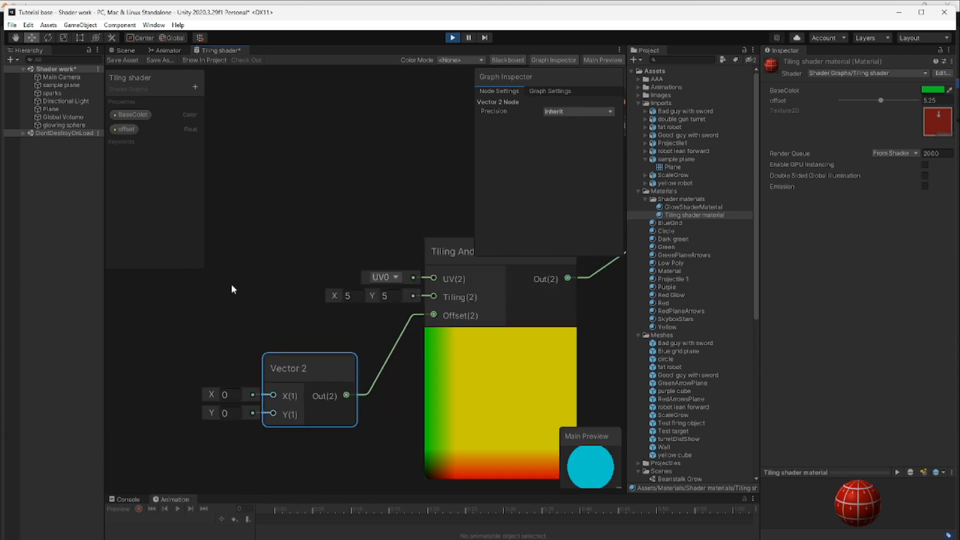
pyautogui.moveTo(125, 131); pyautogui.dragTo(183, 390)
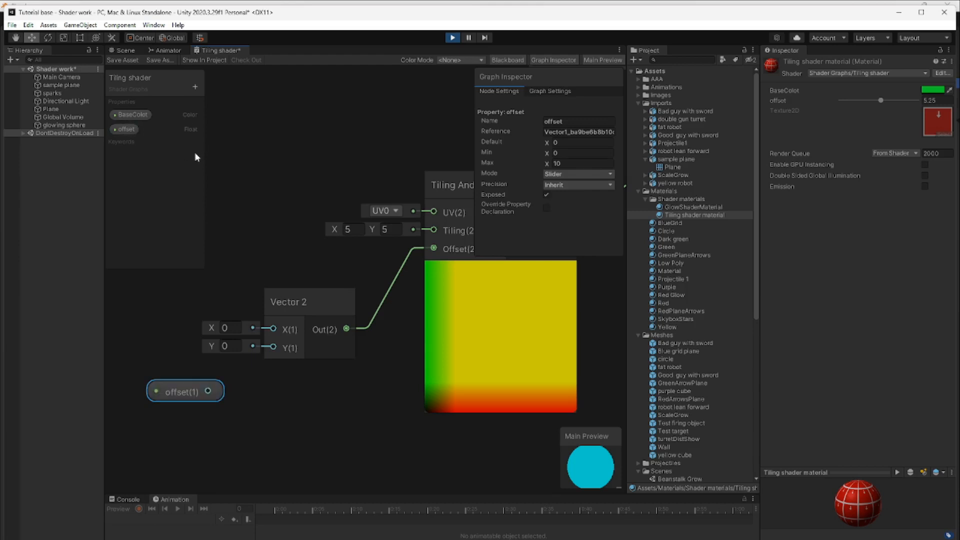
pyautogui.moveTo(208, 392); pyautogui.dragTo(274, 348)
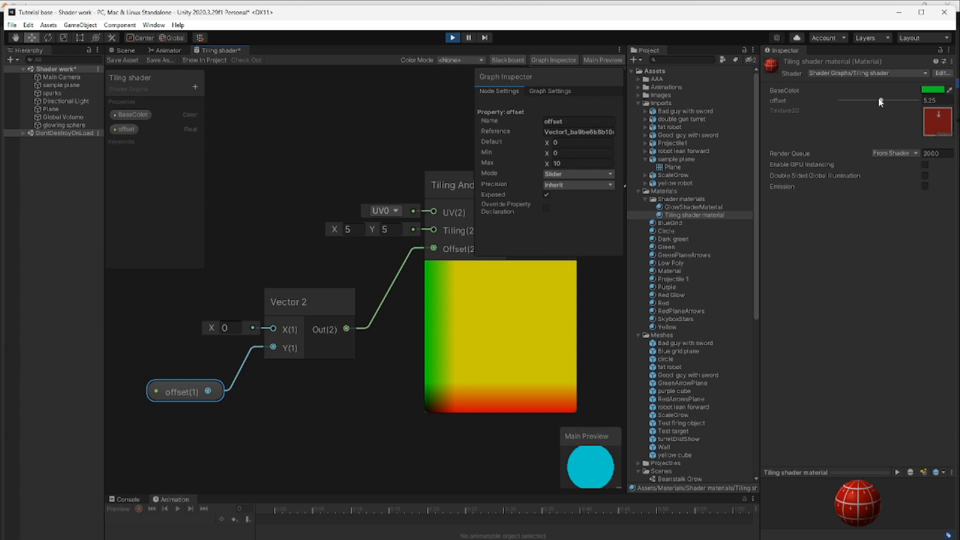
pyautogui.click(185, 403)
# Save the Tiling shader graph and adjust the Tiling shader material's offset to about 5.72 with the plane in view
pyautogui.click(125, 51)
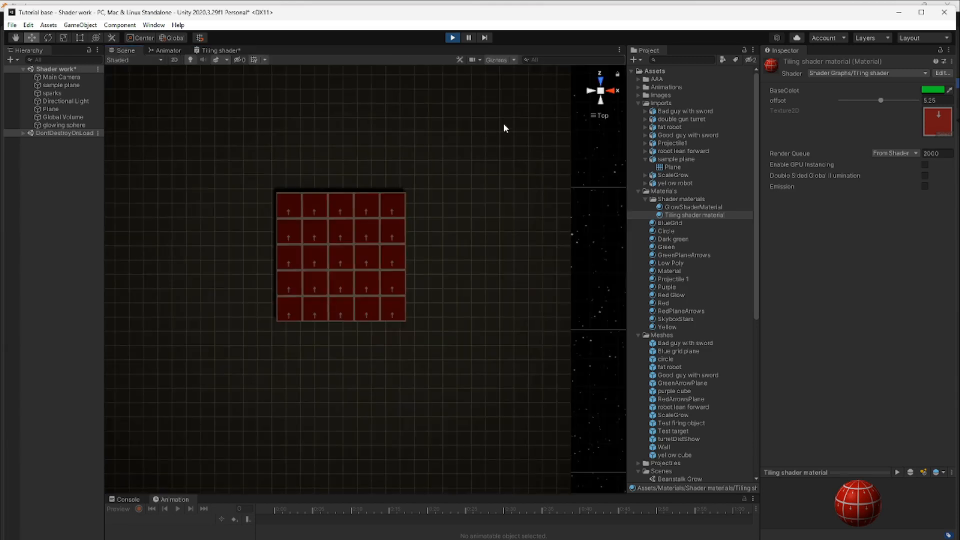
pyautogui.moveTo(884, 101)
pyautogui.mouseDown()
pyautogui.moveTo(900, 100)
pyautogui.moveTo(878, 100)
pyautogui.mouseUp()
pyautogui.click(216, 50)
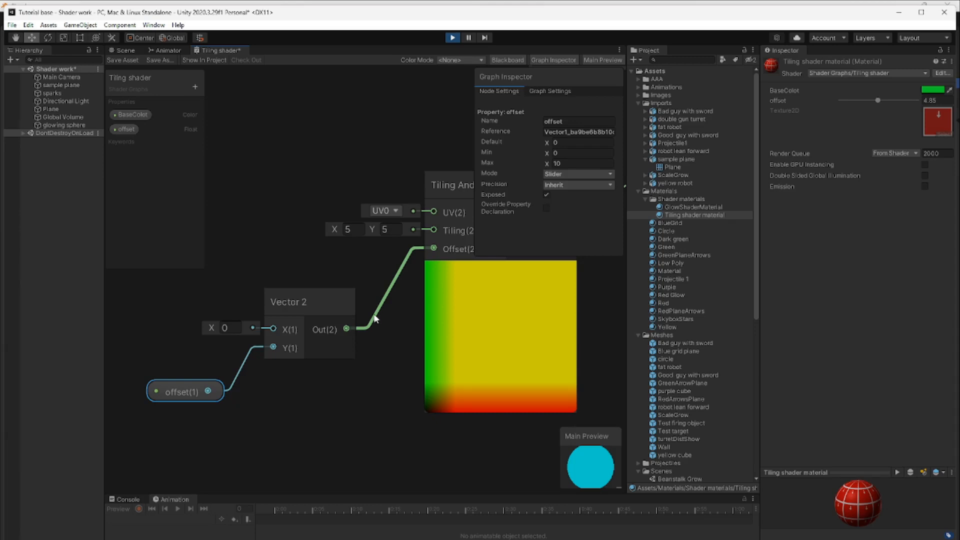
pyautogui.hotkey('ctrl', 's')
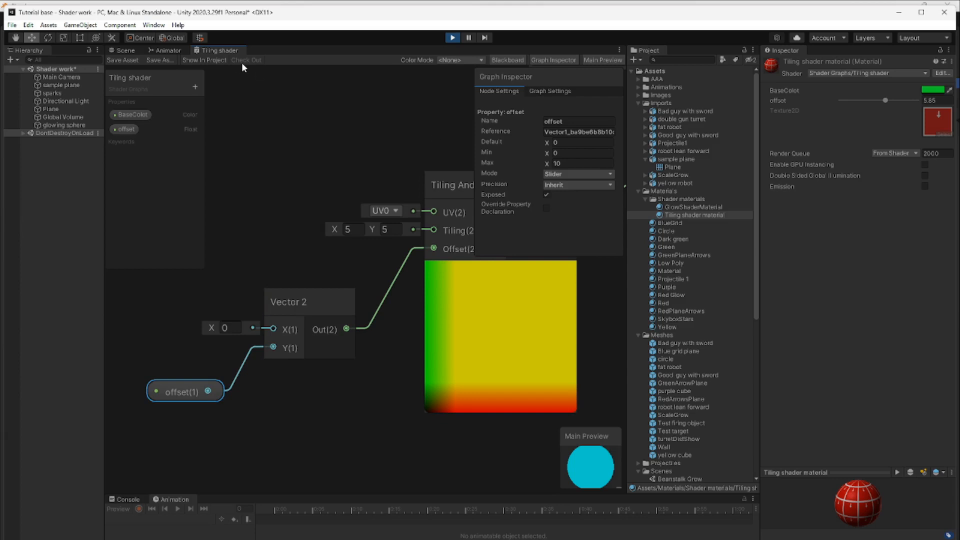
pyautogui.click(126, 51)
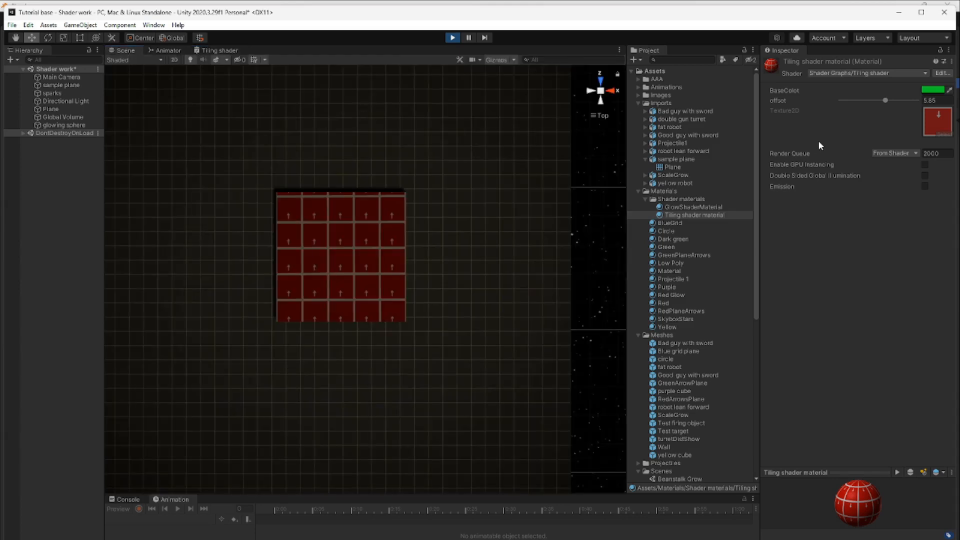
pyautogui.moveTo(885, 101)
pyautogui.mouseDown()
pyautogui.moveTo(862, 101)
pyautogui.moveTo(915, 103)
pyautogui.moveTo(868, 102)
pyautogui.moveTo(885, 101)
pyautogui.mouseUp()
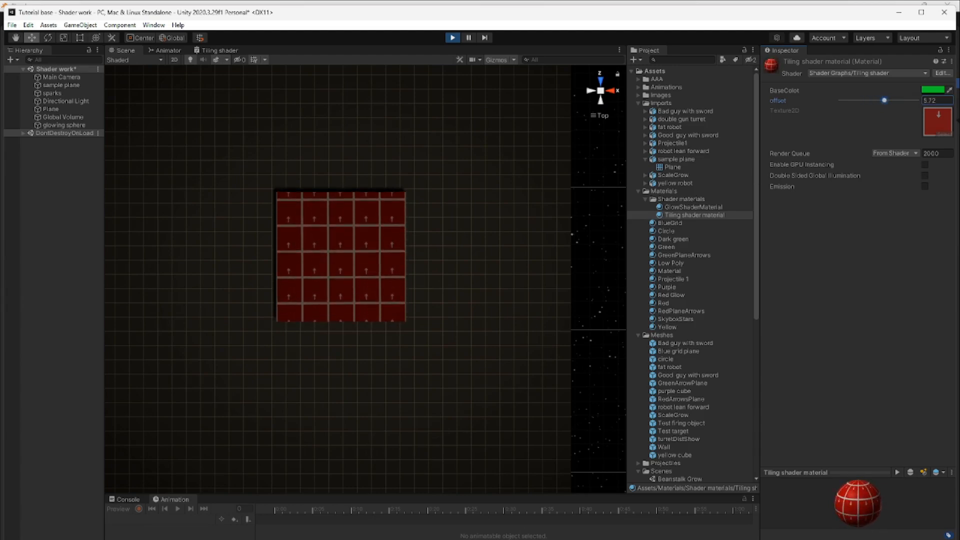
# Switch to Blender and move the plane's UVs by about 0.02 along the Y axis
pyautogui.click(480, 538)
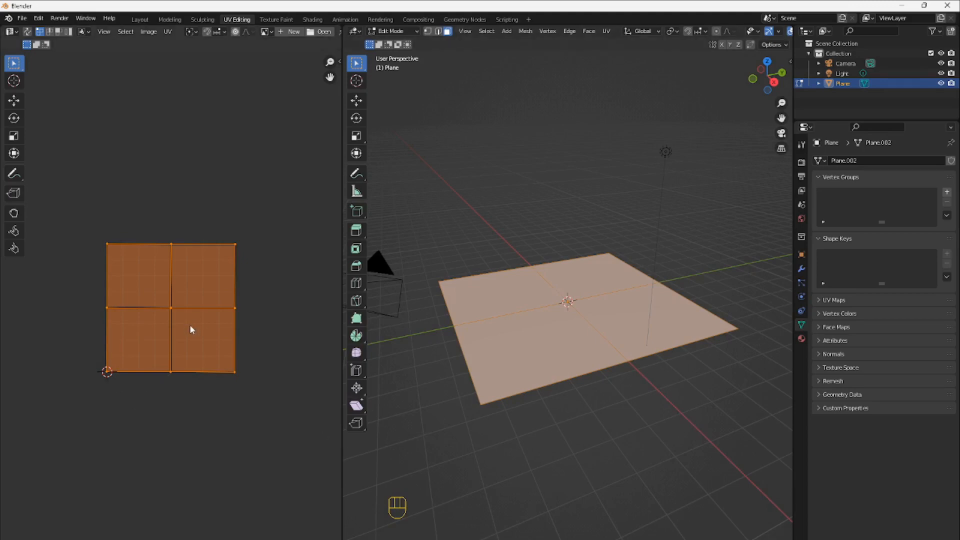
pyautogui.press('g')
pyautogui.press('y')
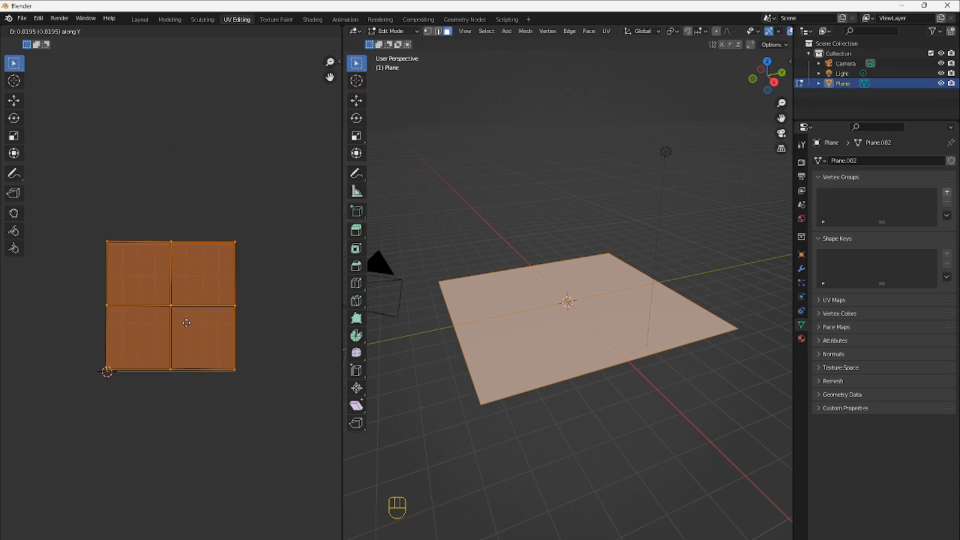
pyautogui.click(186, 325)
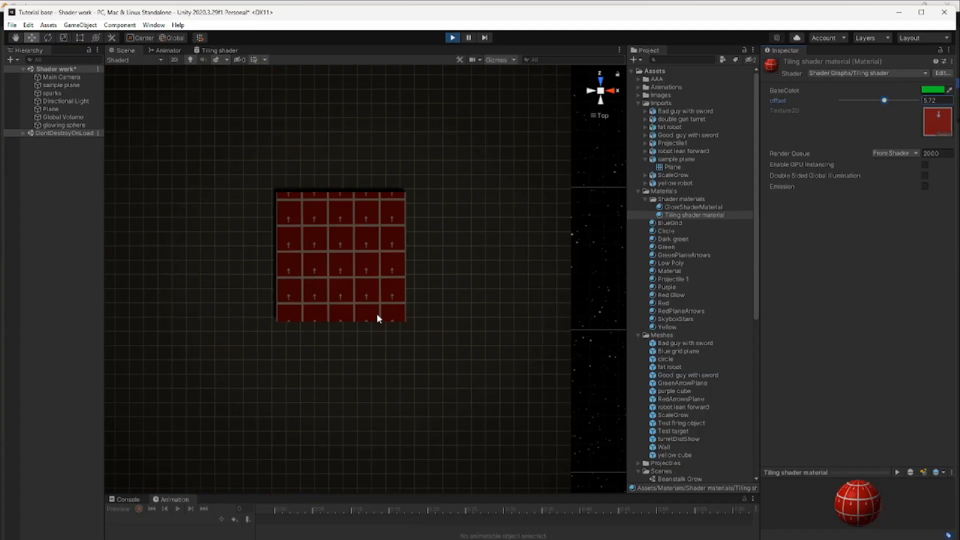
# In Unity, set the Tiling shader material's offset to about 5.65 and show the import settings of the RedRect image
pyautogui.moveTo(883, 101)
pyautogui.mouseDown()
pyautogui.moveTo(866, 102)
pyautogui.moveTo(884, 101)
pyautogui.mouseUp()
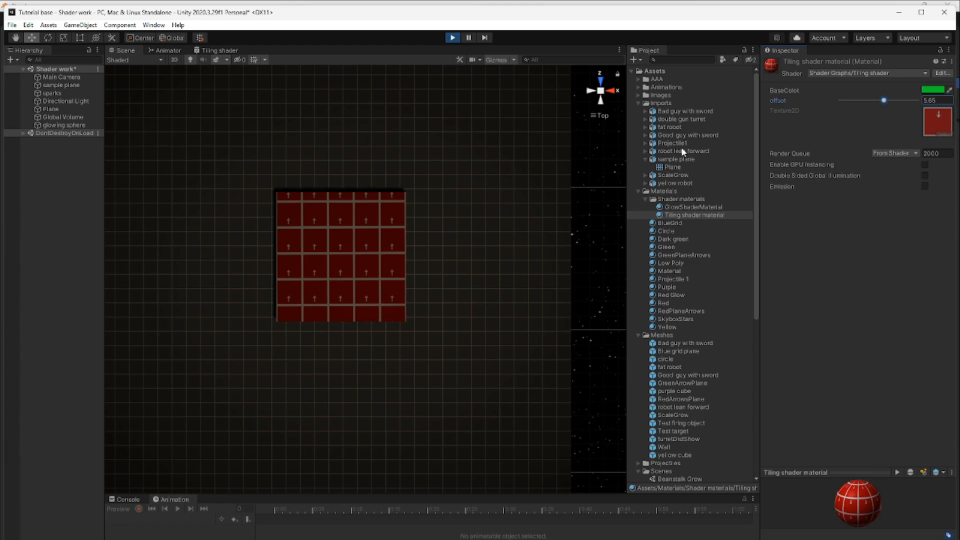
pyautogui.click(637, 95)
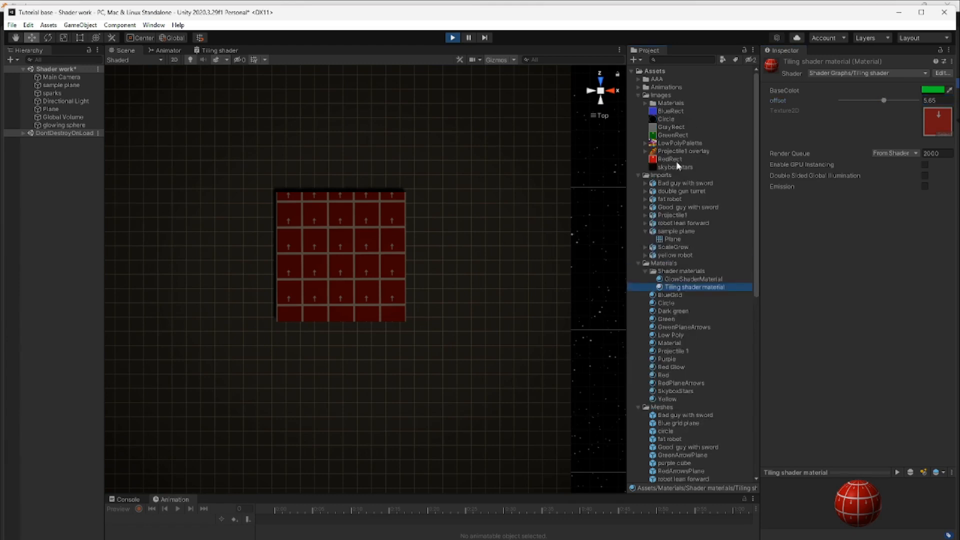
pyautogui.click(670, 159)
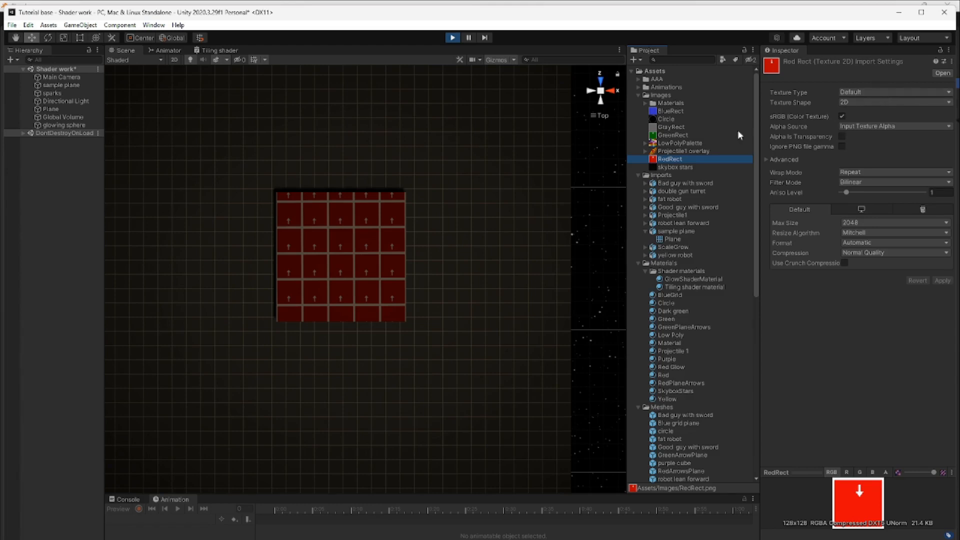
# Compare the import settings of the LowPolyPalette and RedRect images, in particular their texture type and wrap mode
pyautogui.click(684, 144)
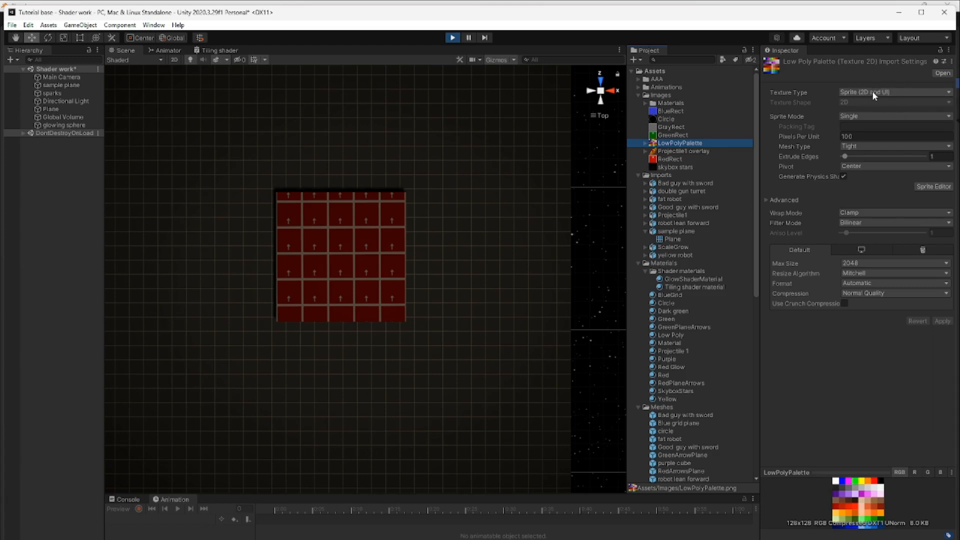
pyautogui.click(672, 159)
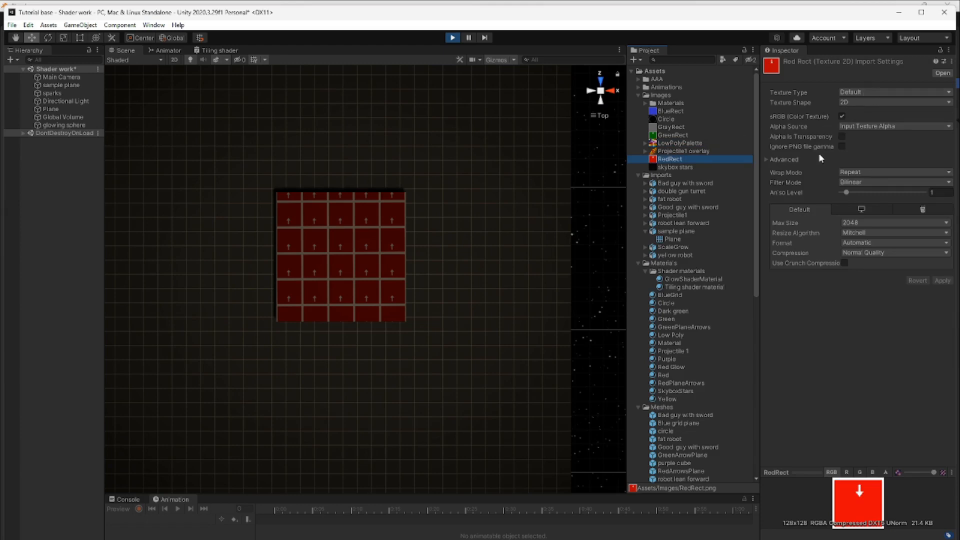
pyautogui.click(683, 143)
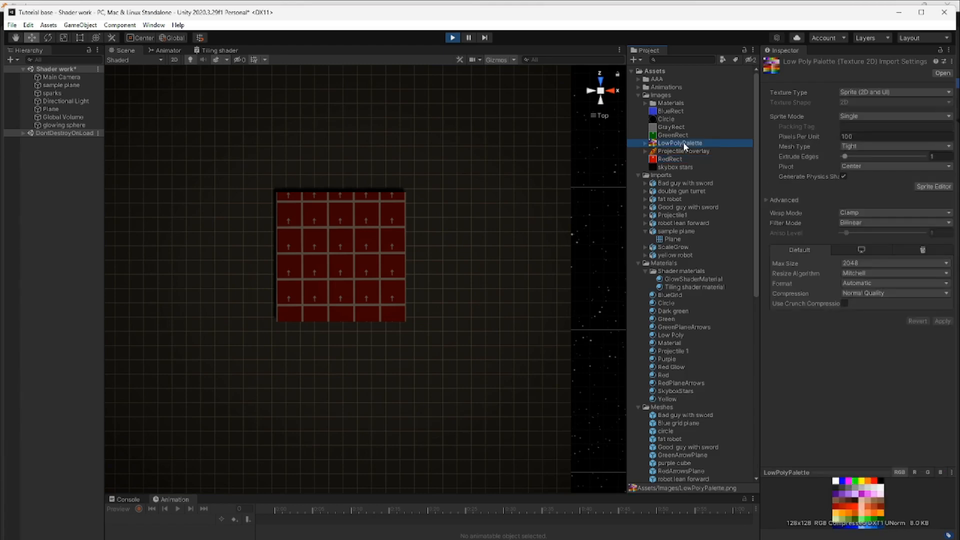
pyautogui.click(678, 158)
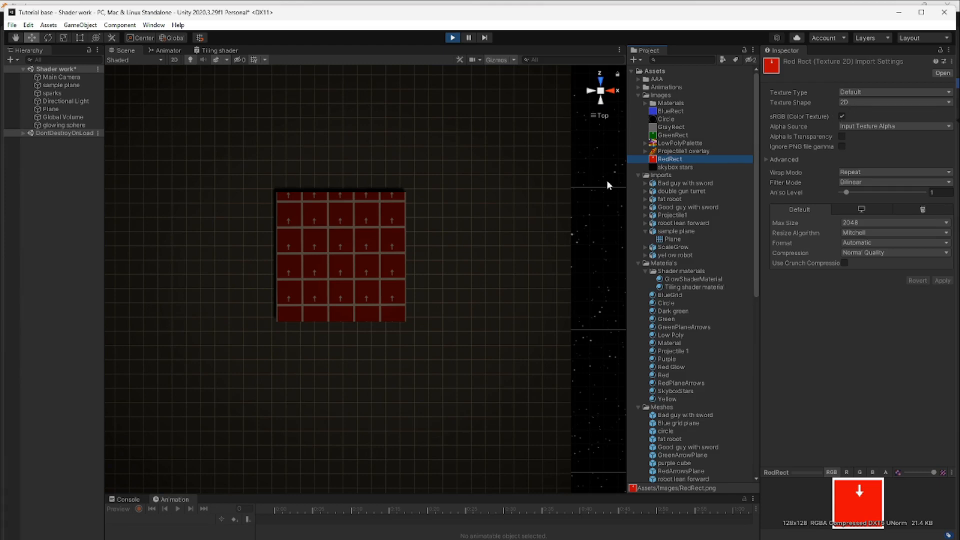
# Set the Tiling shader material's offset to about 5.06
pyautogui.click(696, 287)
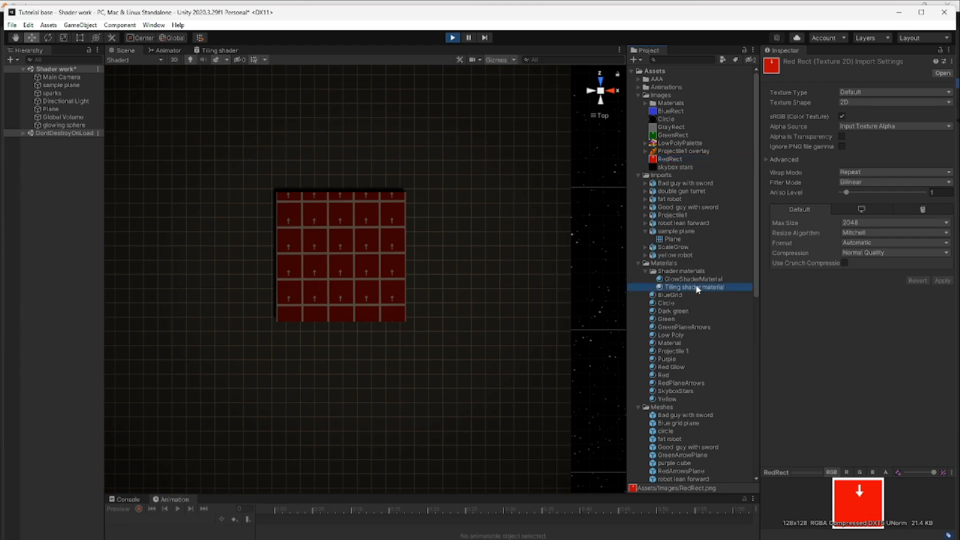
pyautogui.moveTo(884, 101); pyautogui.dragTo(879, 101)
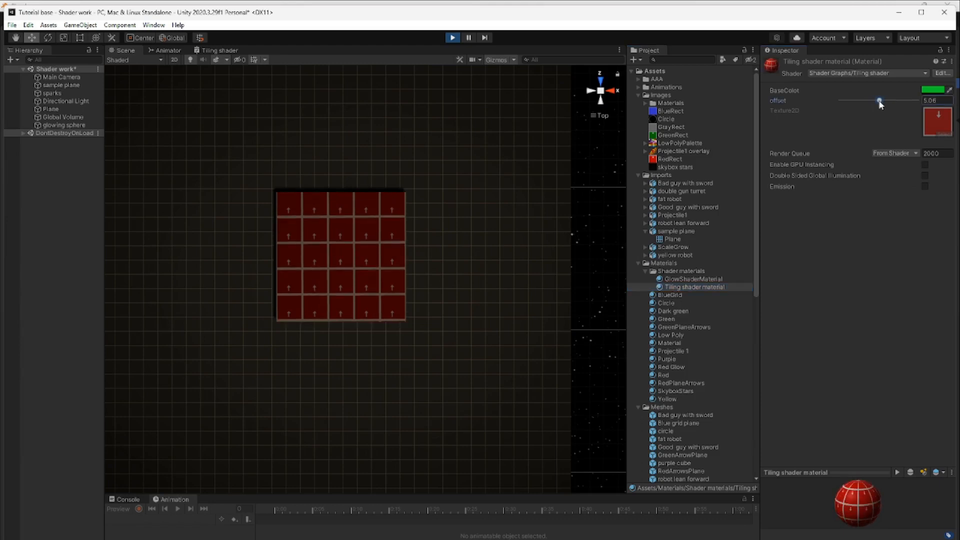
# In the Tiling shader graph, move the offset node above and clear of the space between the Time and Vector 2 nodes
pyautogui.click(208, 50)
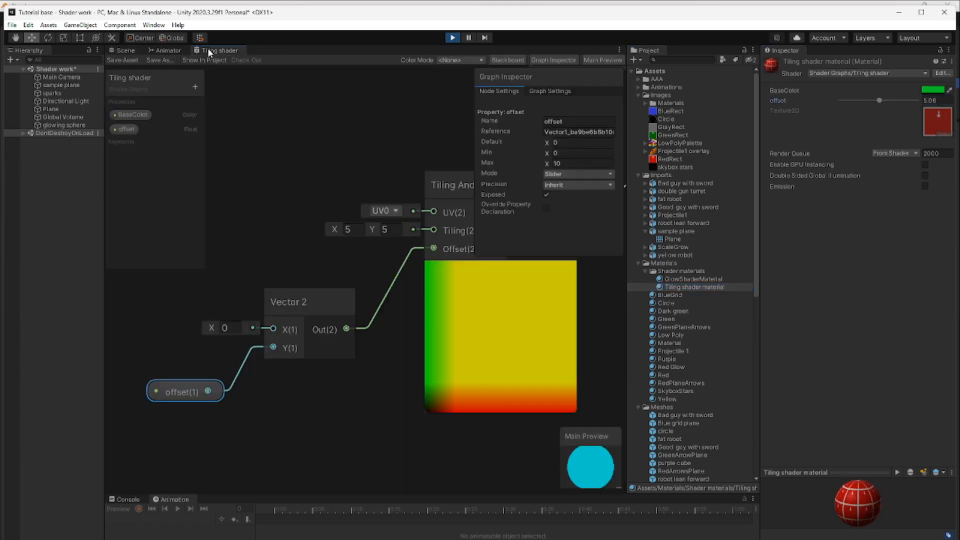
pyautogui.scroll(-1, 353, 409)
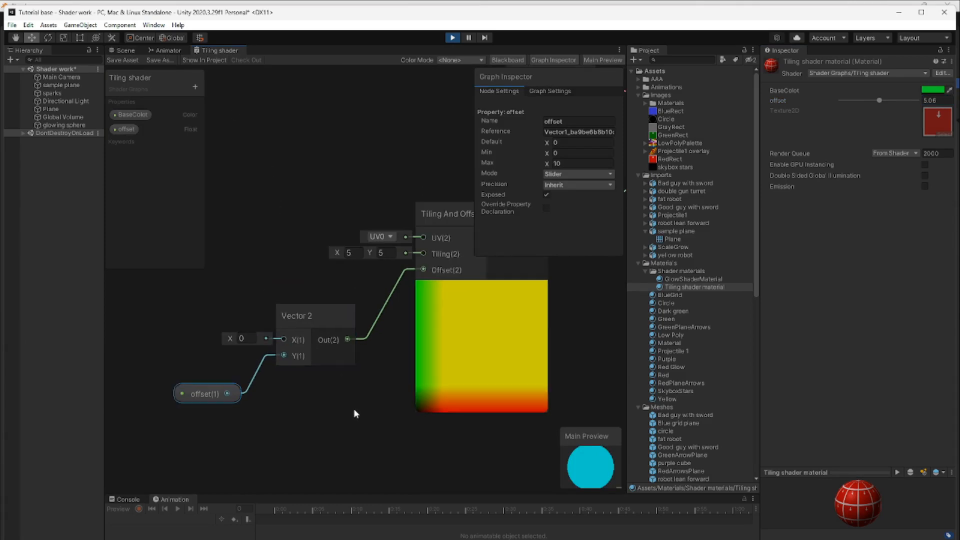
pyautogui.moveTo(342, 417); pyautogui.dragTo(427, 411, button='middle')
pyautogui.moveTo(250, 424); pyautogui.dragTo(317, 417, button='middle')
pyautogui.moveTo(168, 383); pyautogui.dragTo(223, 349)
pyautogui.moveTo(352, 376); pyautogui.dragTo(270, 230)
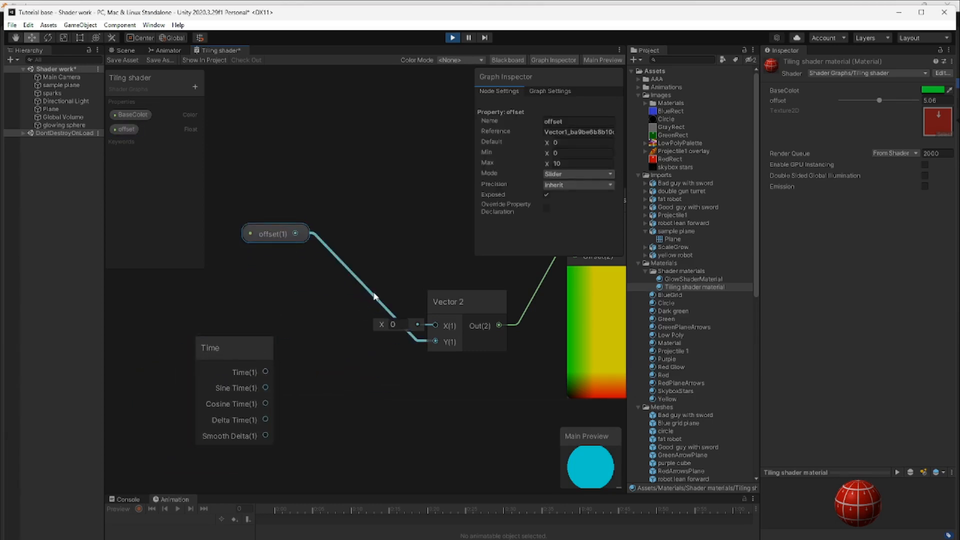
# Remove the connection from offset to Vector 2's Y input and feed that input from the Time node's Time output
pyautogui.click(375, 298)
pyautogui.press('Delete')
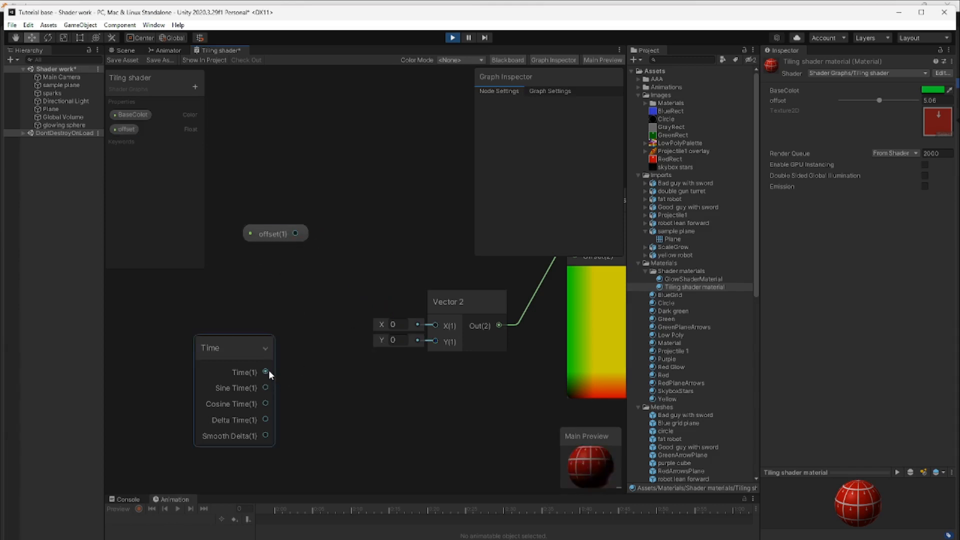
pyautogui.moveTo(268, 370); pyautogui.dragTo(415, 339)
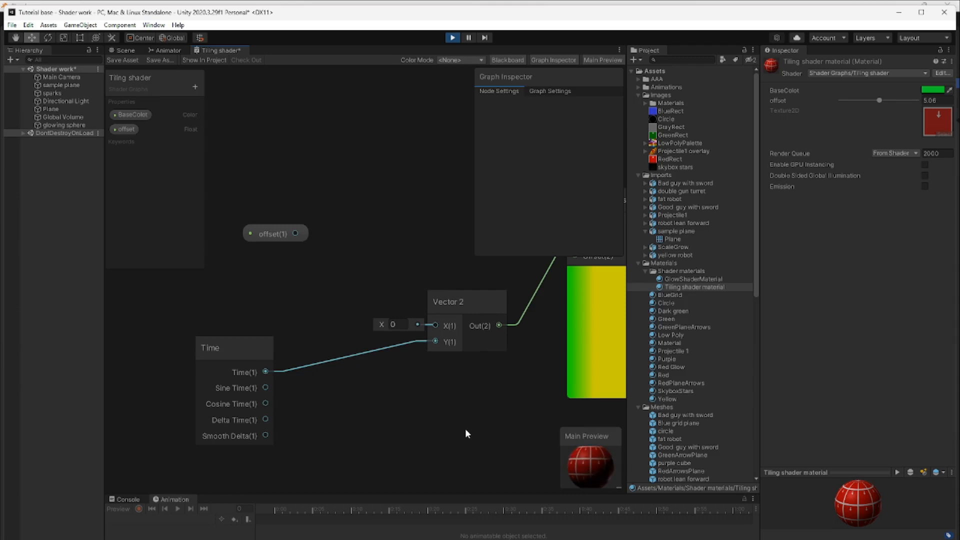
pyautogui.moveTo(465, 428); pyautogui.dragTo(442, 427, button='middle')
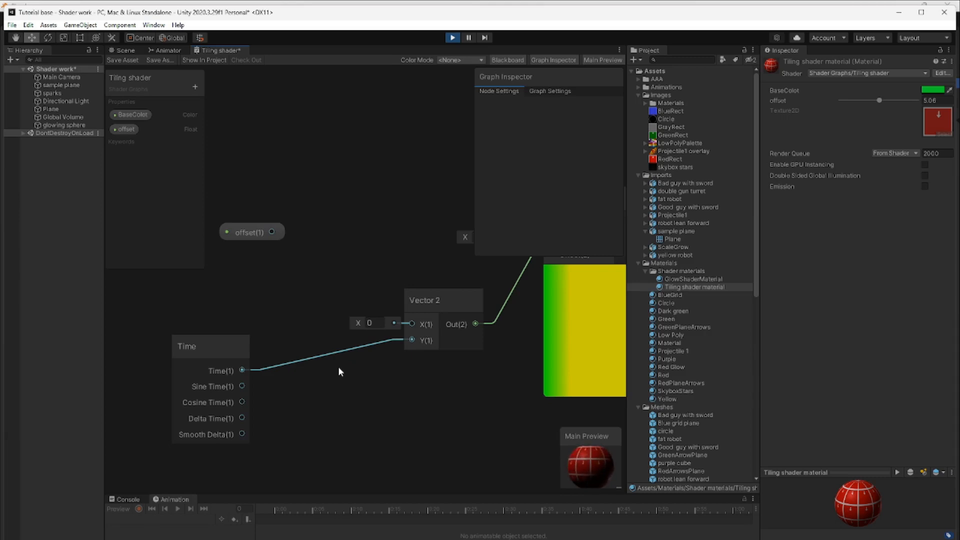
# Save the Tiling shader graph, check the scrolling texture on the plane in the scene, and return to the graph
pyautogui.click(130, 60)
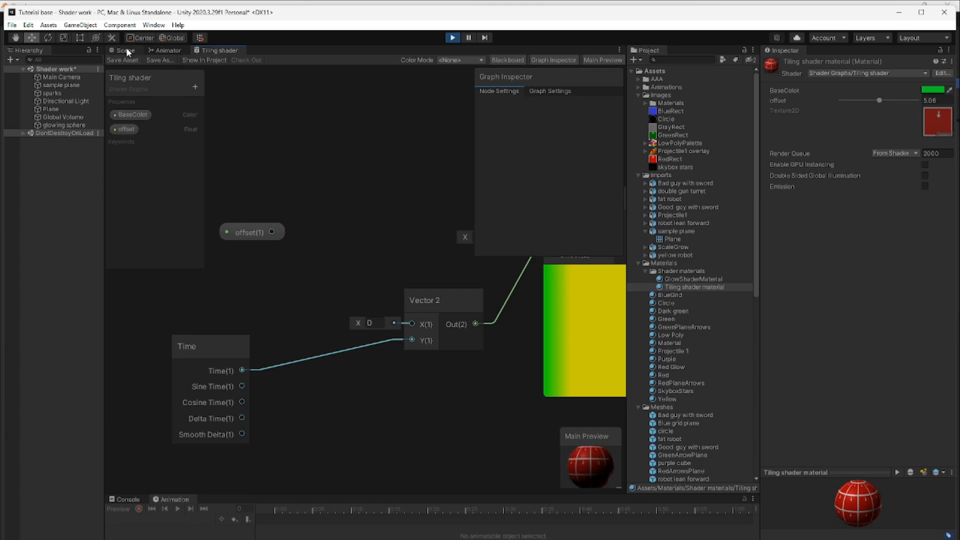
pyautogui.click(126, 48)
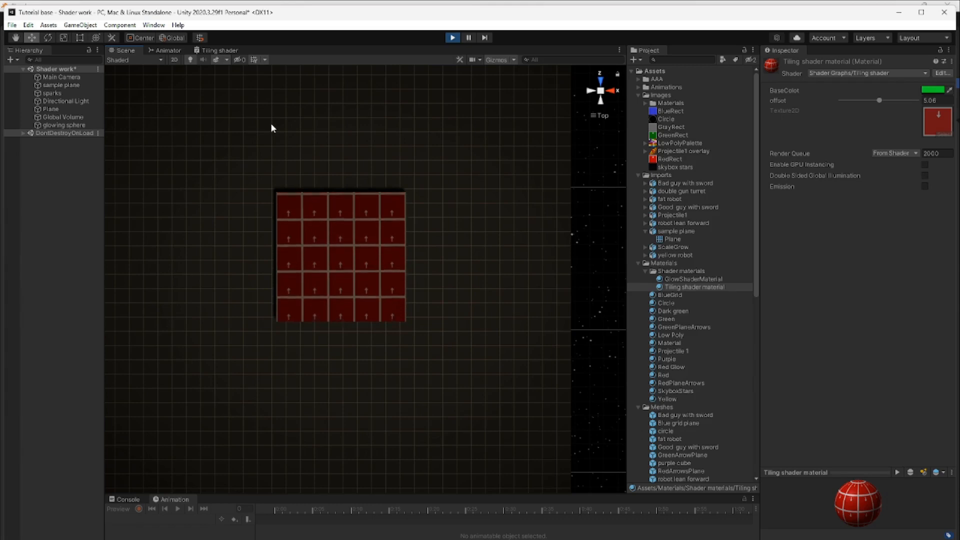
pyautogui.click(217, 51)
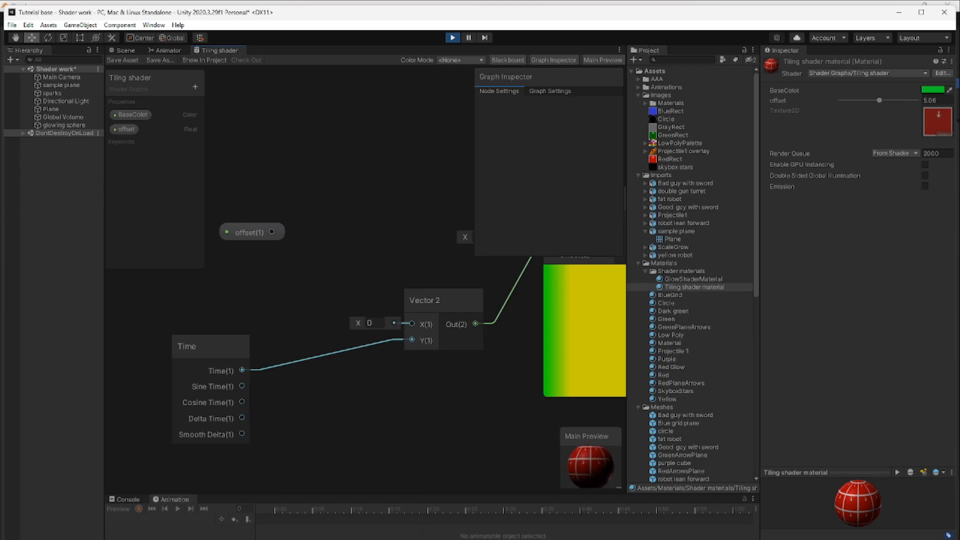
# Switch to Blender and rotate the plane's UVs counterclockwise by about 90 degrees
pyautogui.moveTo(480, 539)
pyautogui.click(472, 539)
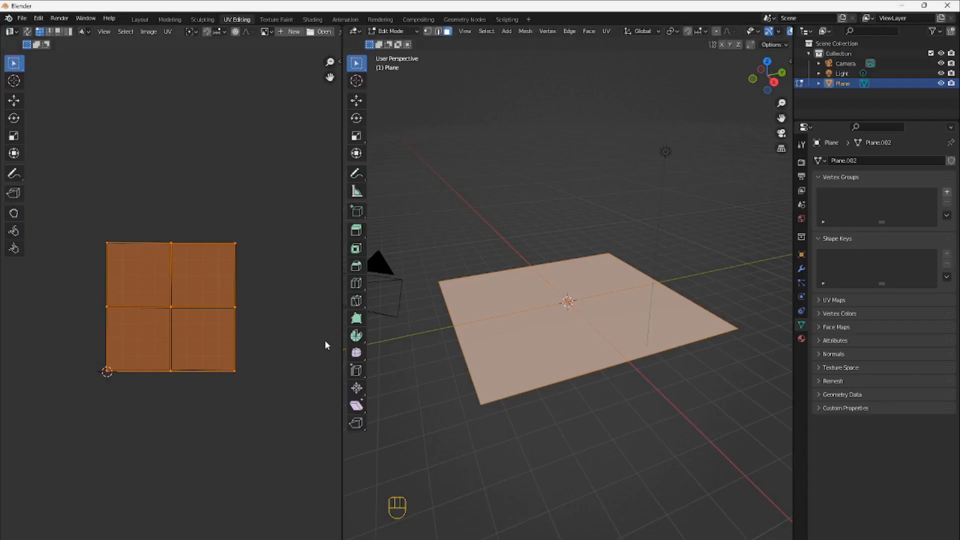
pyautogui.press('r')
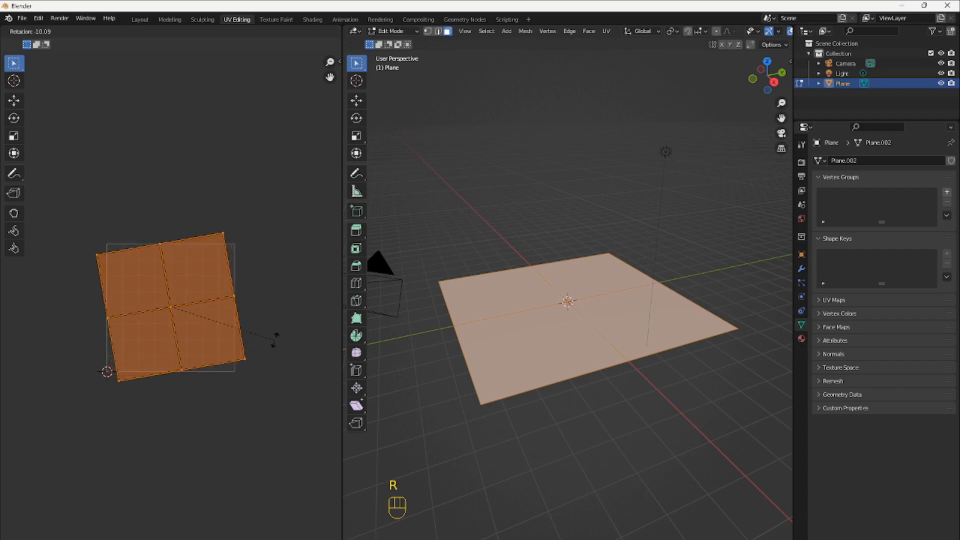
pyautogui.click(220, 211)
# Export the plane as FBX over sample plane.fbx in the Imports folder and view it in Unity's scene
pyautogui.click(23, 18)
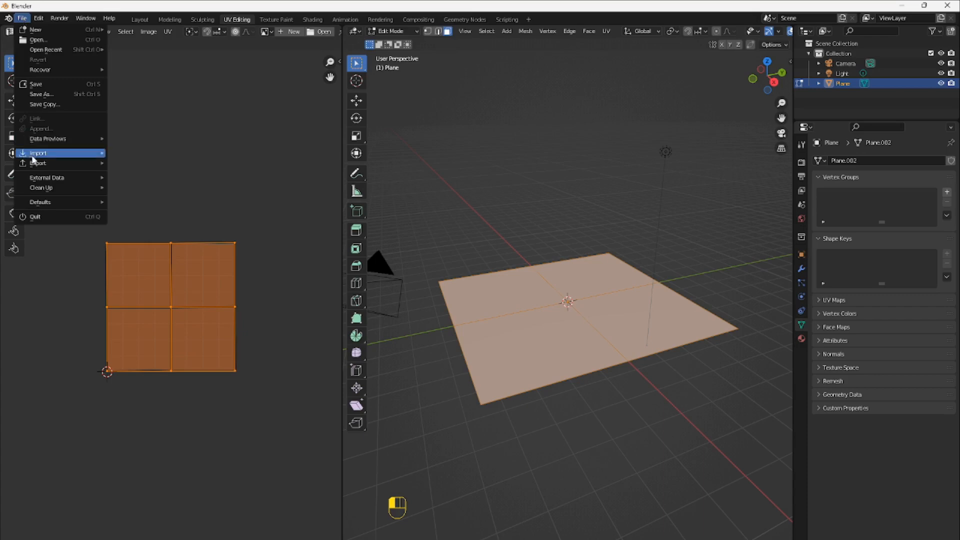
pyautogui.moveTo(39, 165)
pyautogui.click(136, 253)
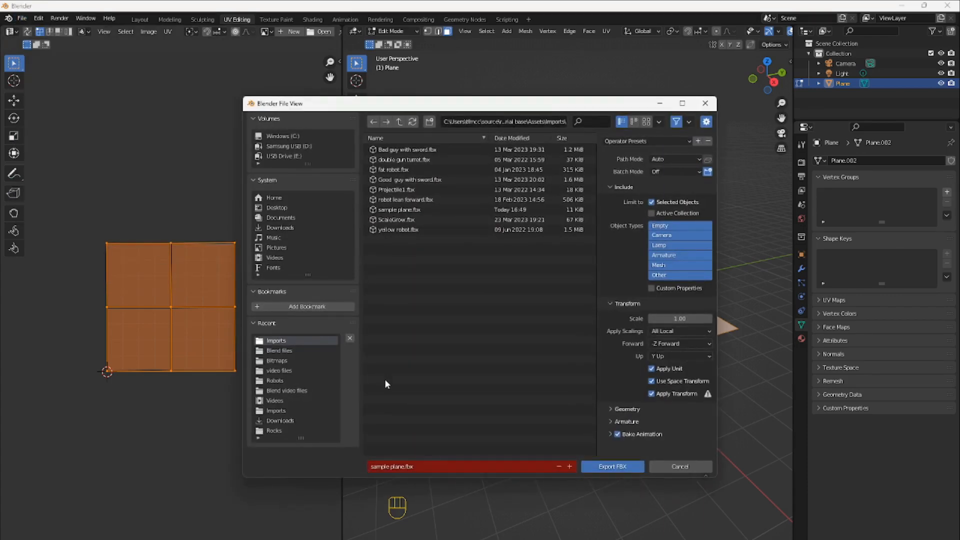
pyautogui.click(612, 468)
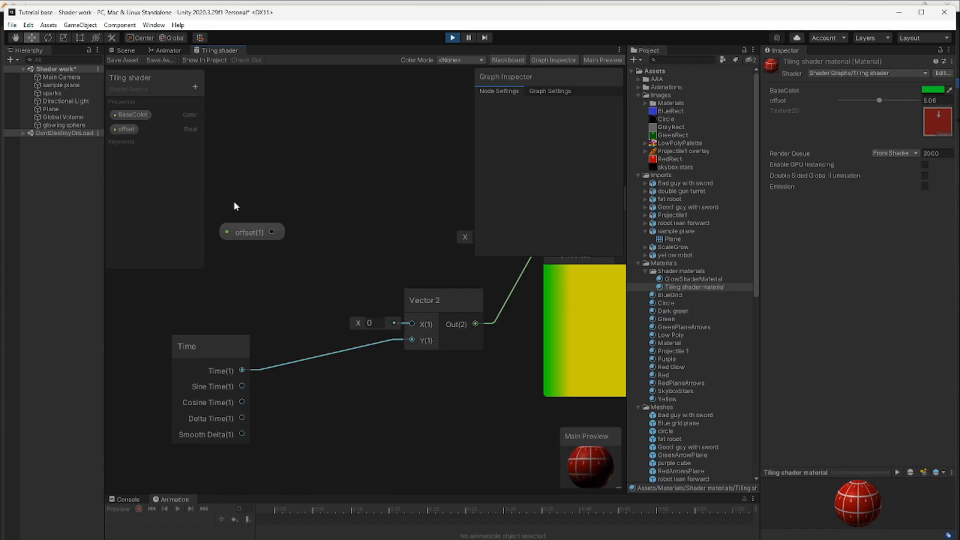
pyautogui.click(126, 51)
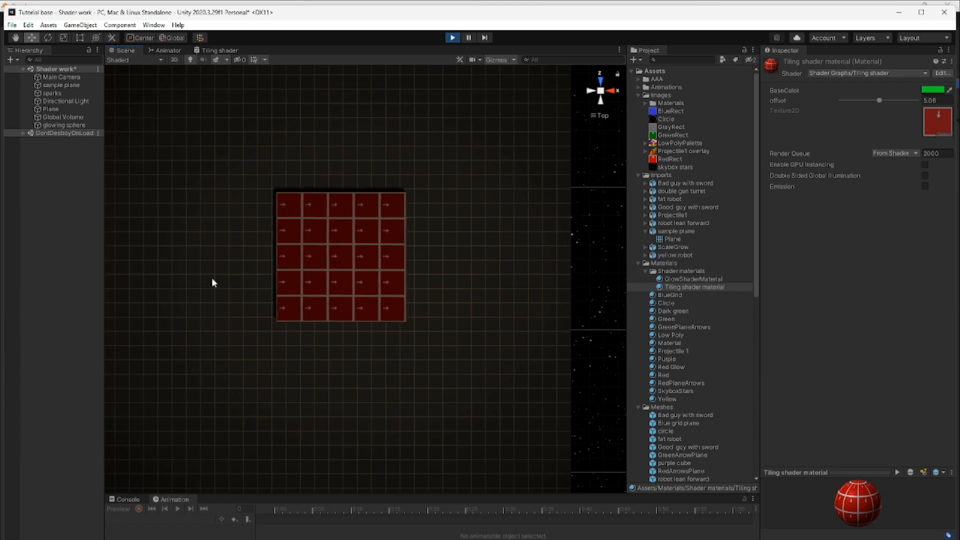
# Back in the Tiling shader graph, move Time closer to Vector 2 and shift Sample Texture 2D slightly toward Tiling And Offset, following the connections to Fragment
pyautogui.click(216, 50)
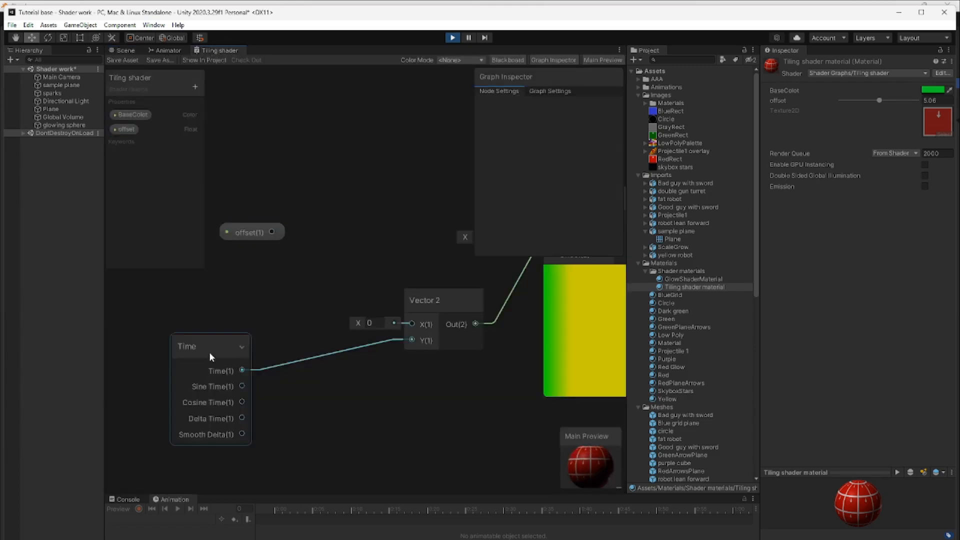
pyautogui.moveTo(211, 347); pyautogui.dragTo(269, 342)
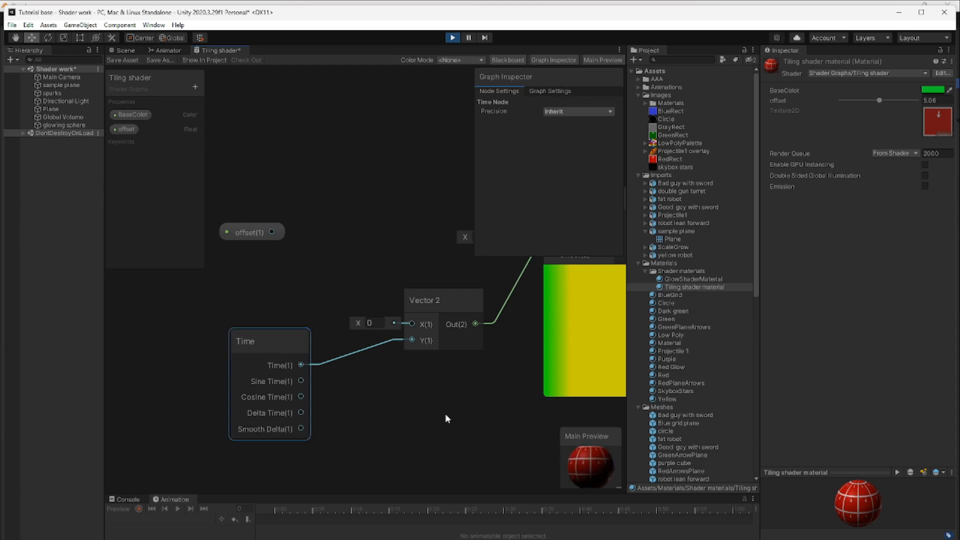
pyautogui.moveTo(455, 412); pyautogui.dragTo(229, 464, button='middle')
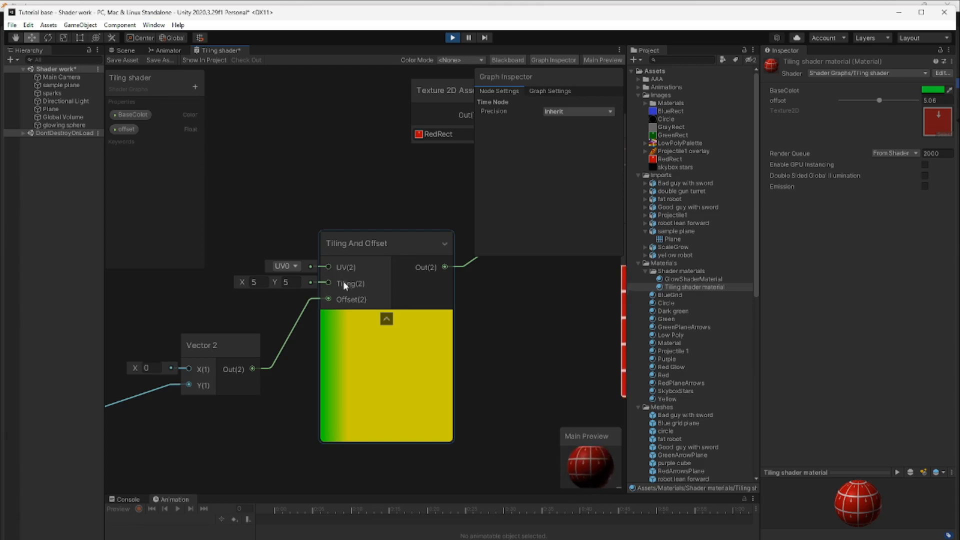
pyautogui.moveTo(511, 336); pyautogui.dragTo(263, 382, button='middle')
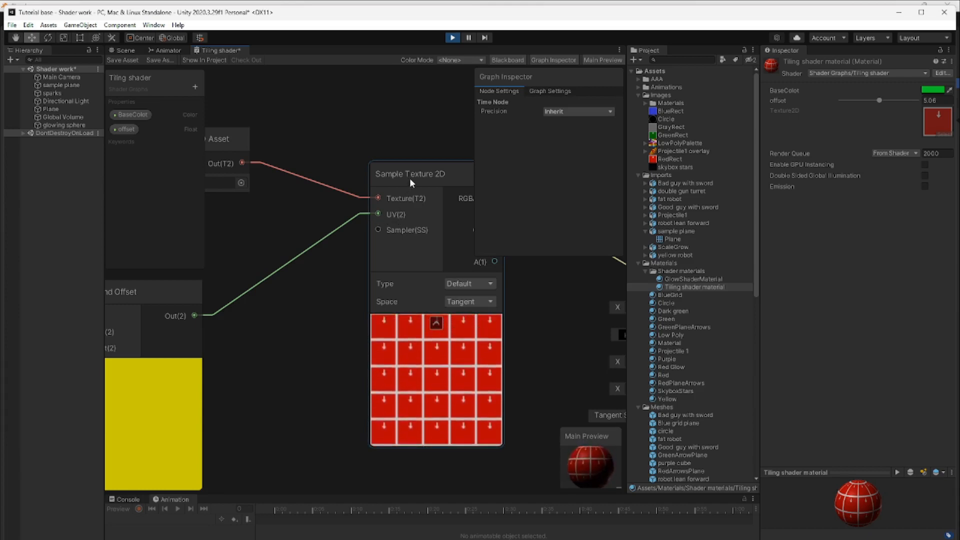
pyautogui.moveTo(410, 177); pyautogui.dragTo(388, 179)
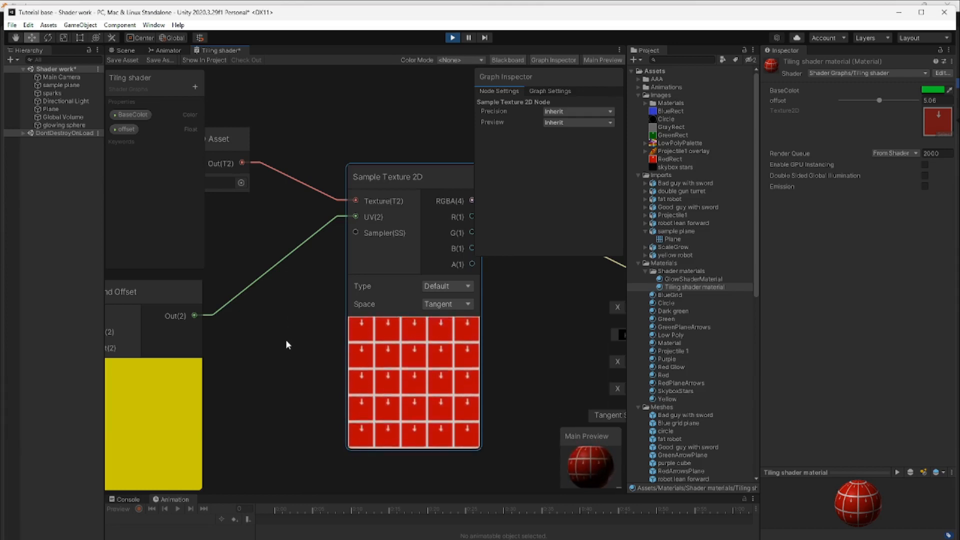
pyautogui.moveTo(296, 345); pyautogui.dragTo(198, 367, button='middle')
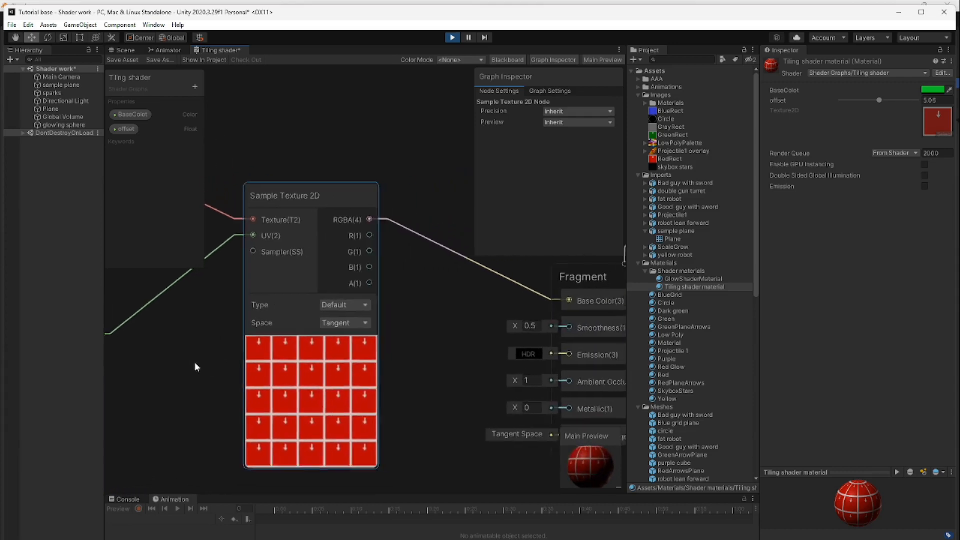
pyautogui.moveTo(408, 352); pyautogui.dragTo(329, 341, button='middle')
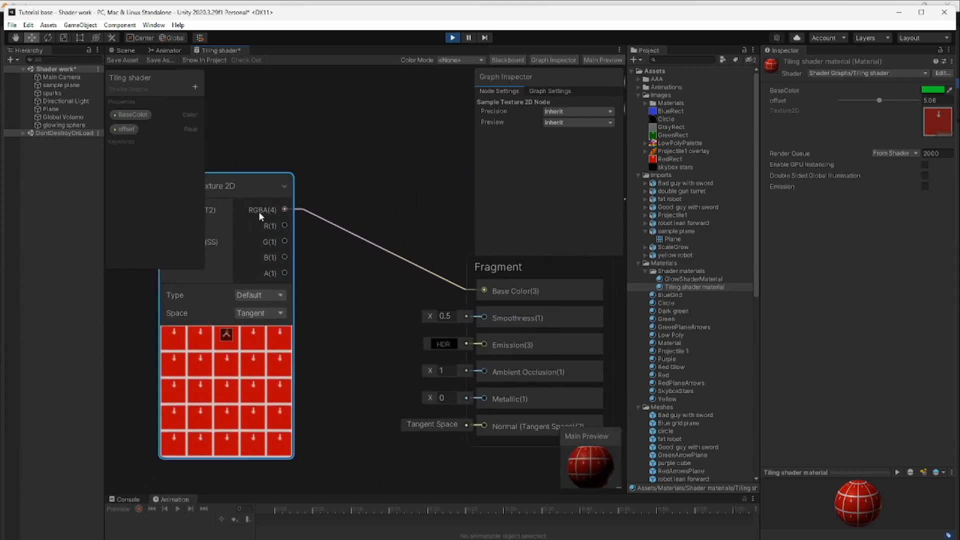